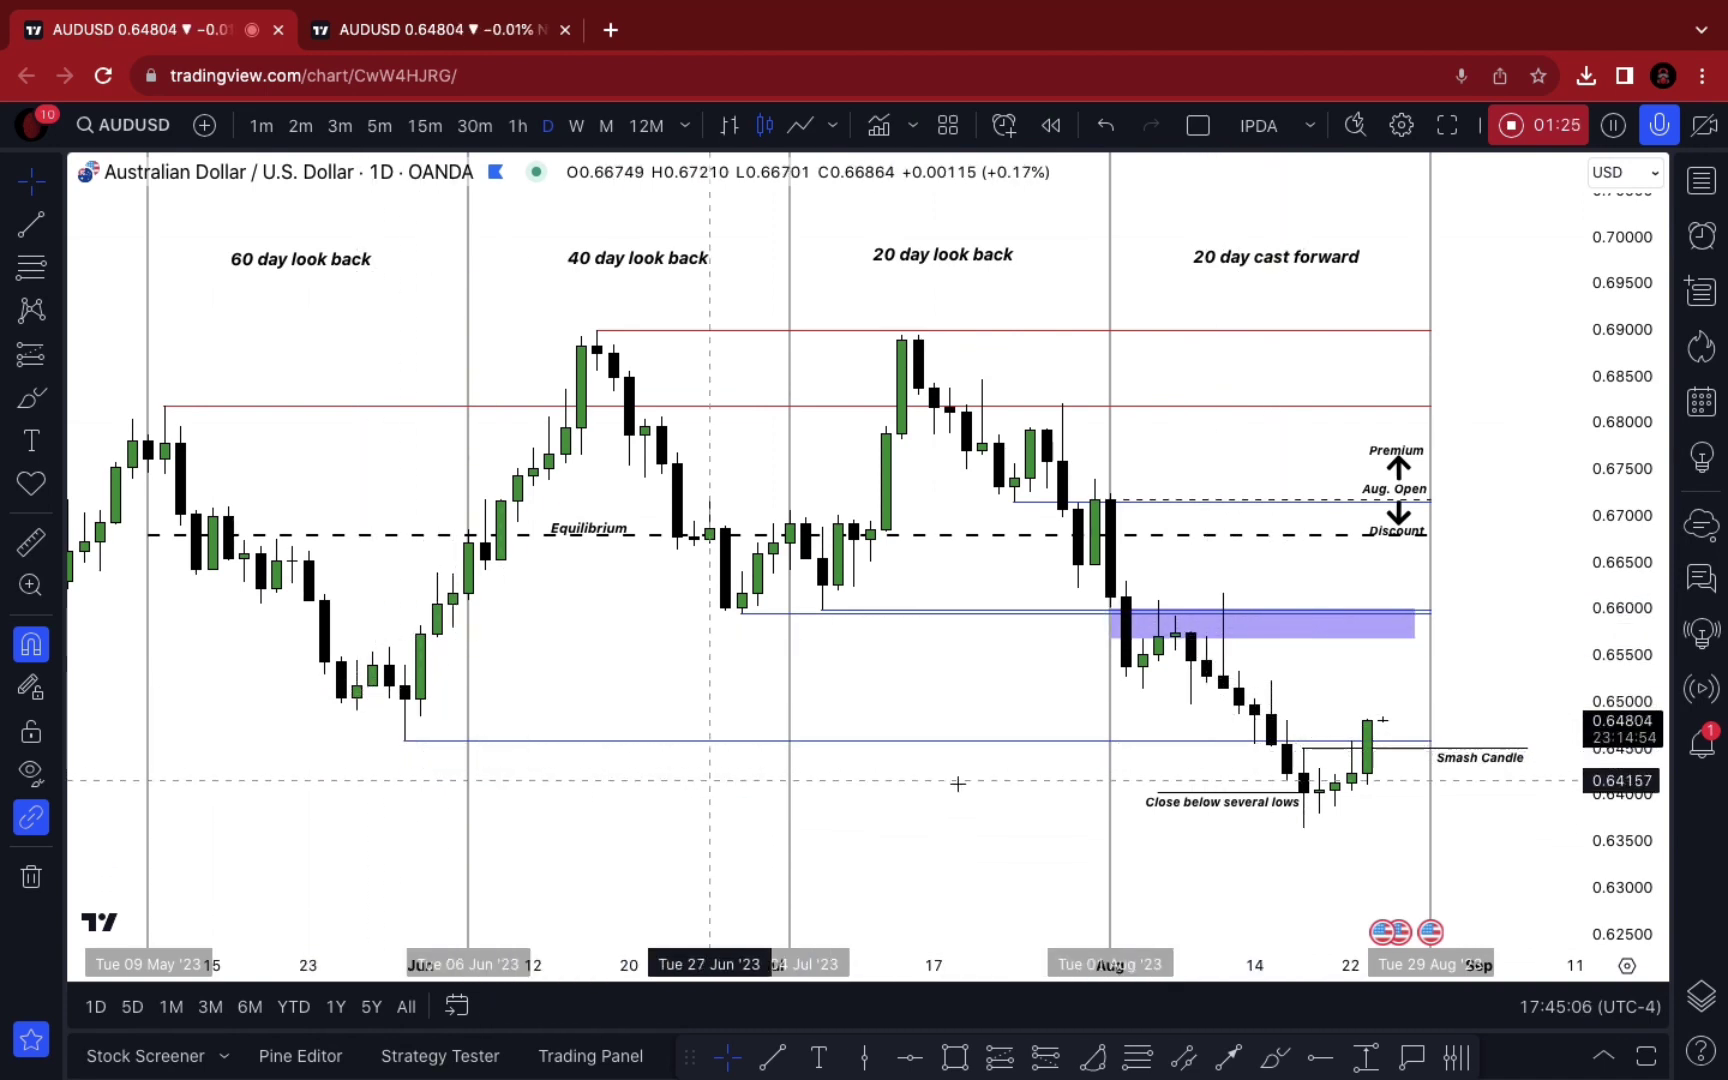
pyautogui.click(1305, 793)
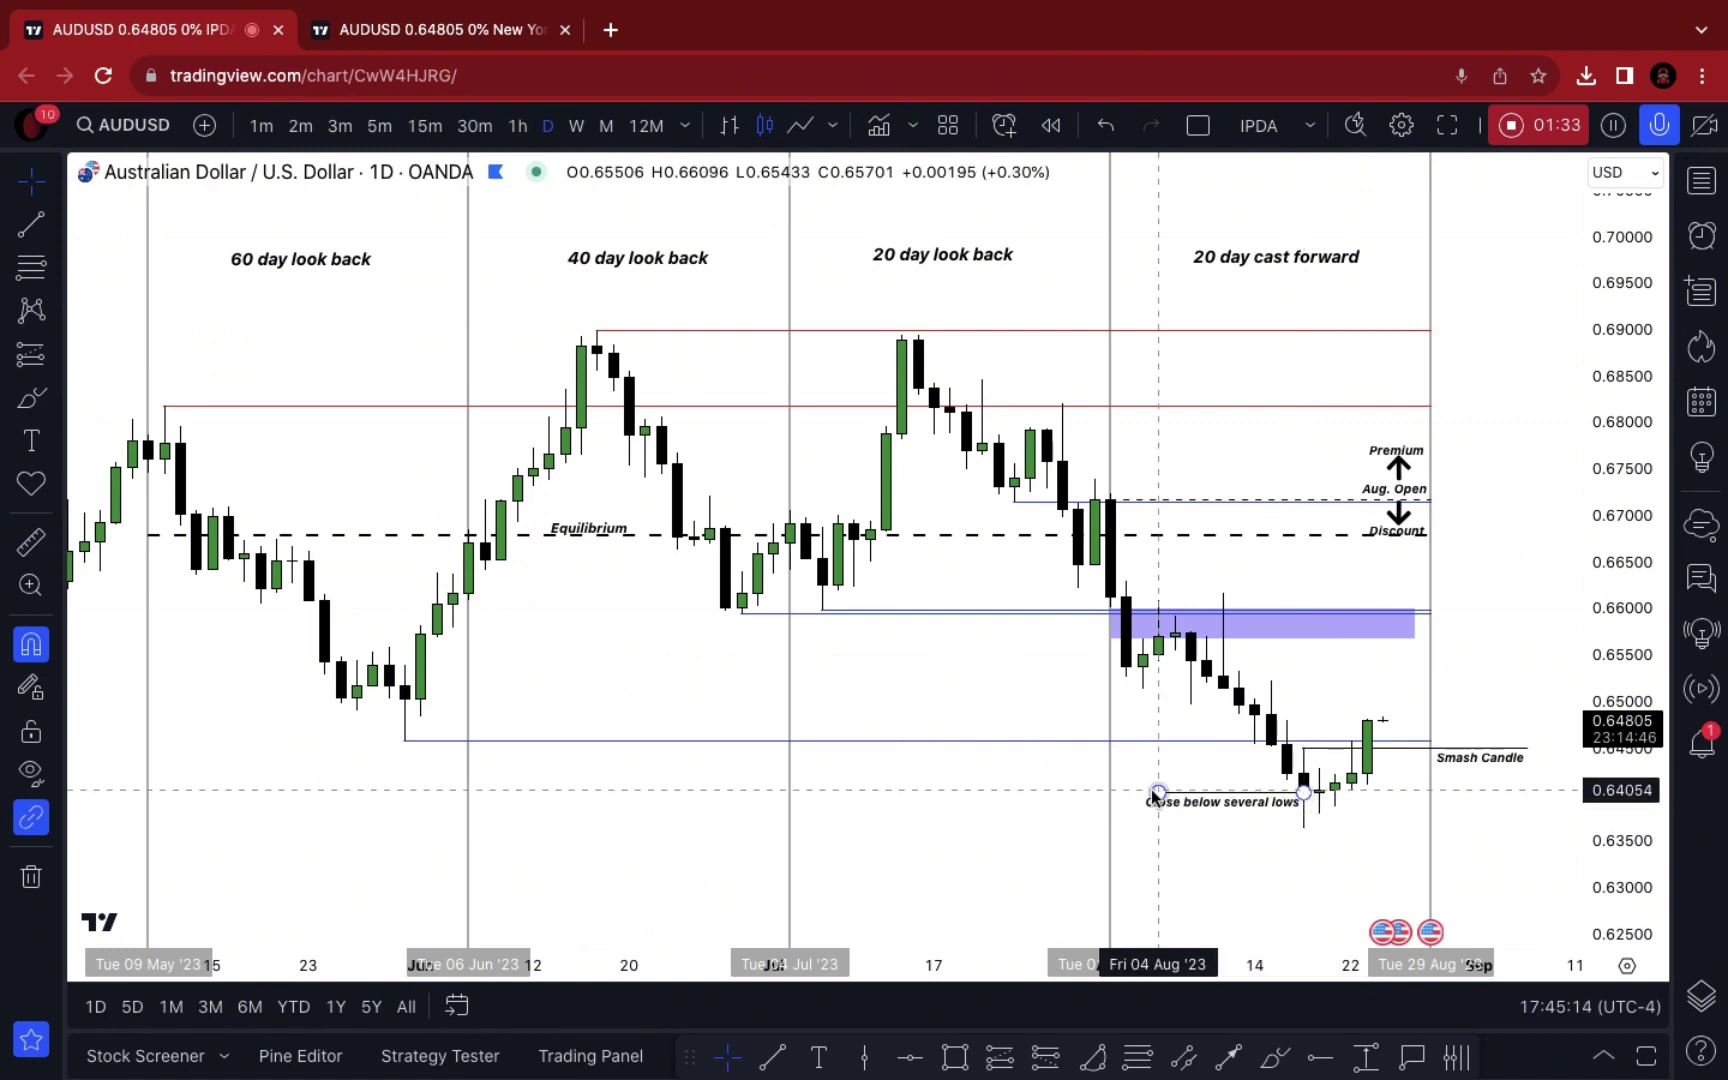
pyautogui.click(1110, 499)
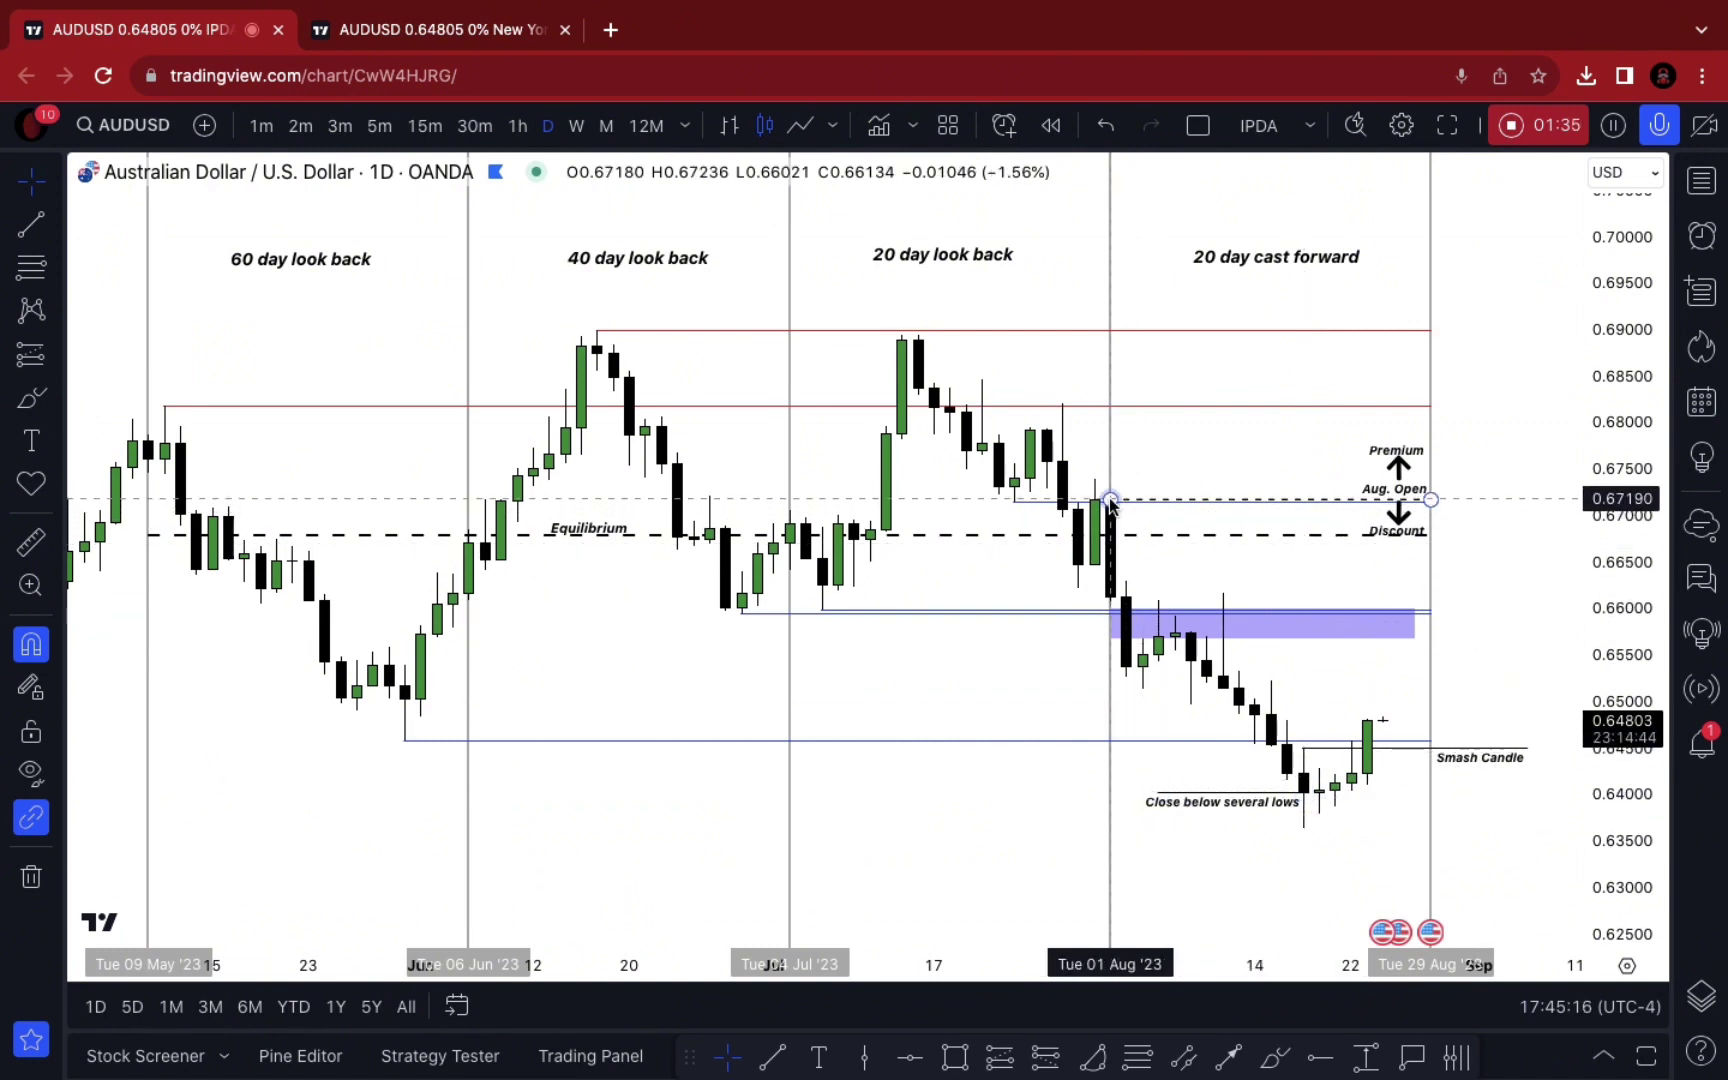
pyautogui.click(1400, 515)
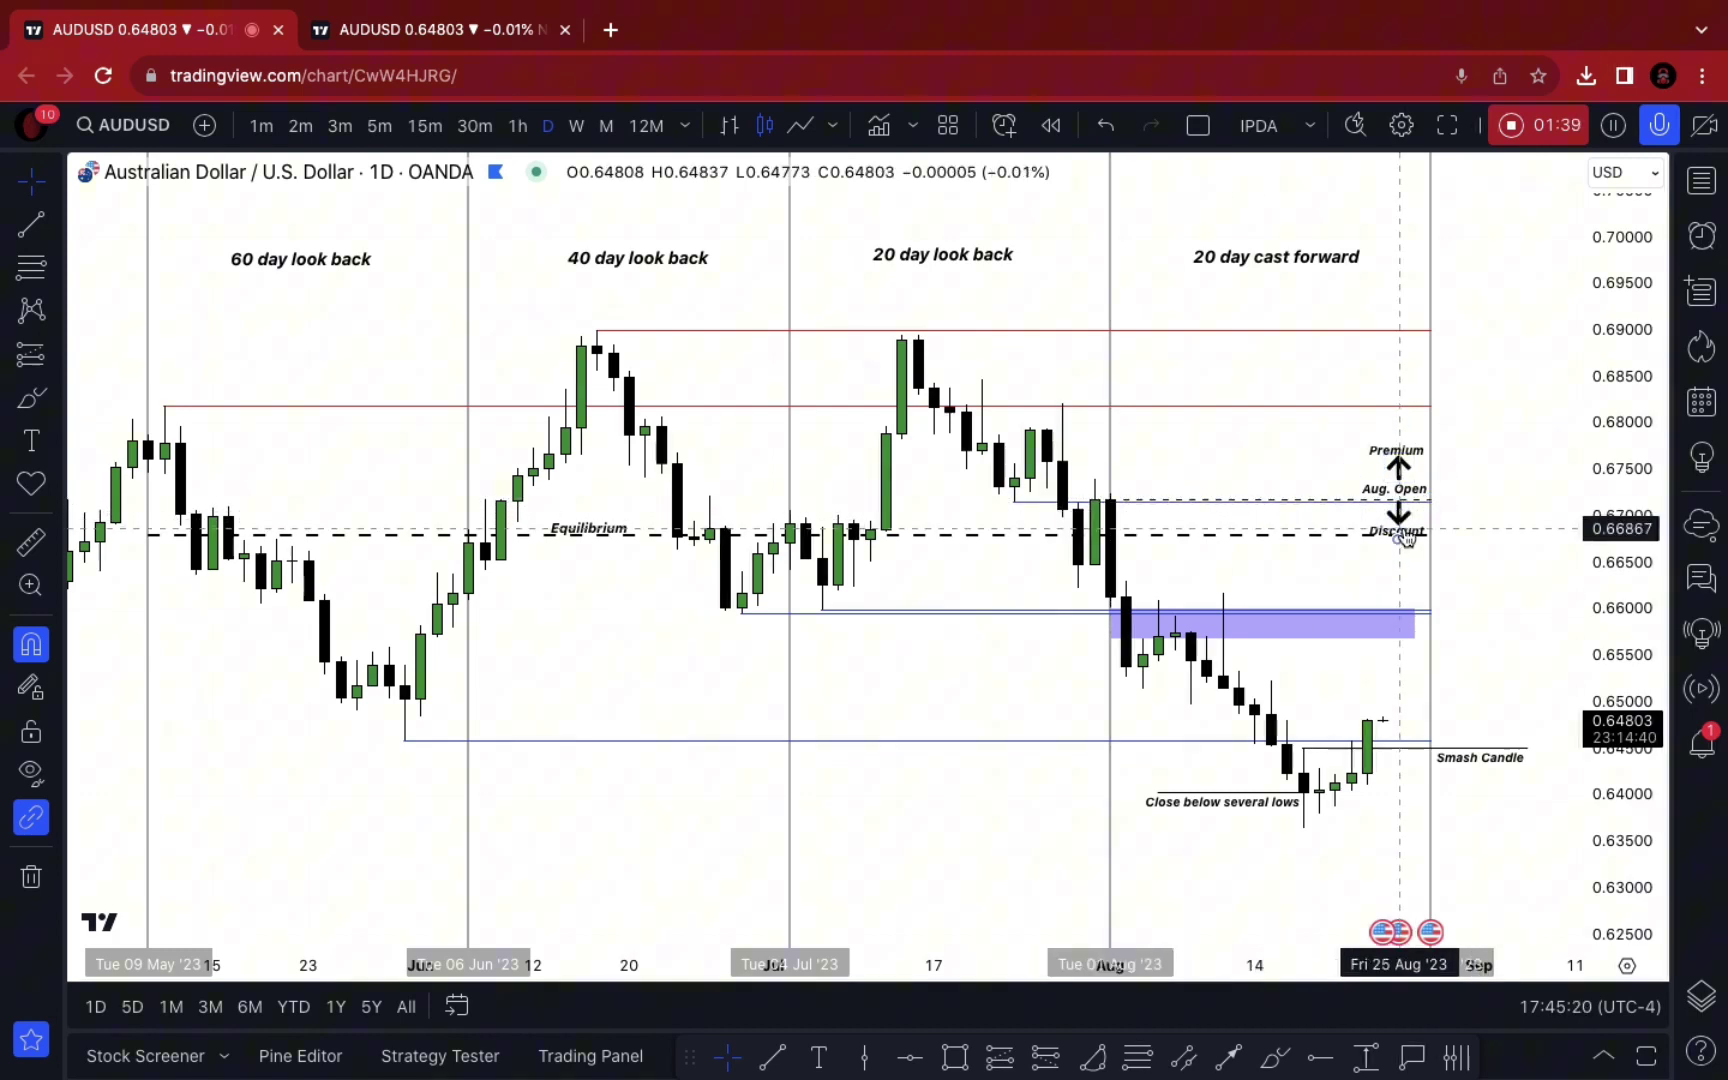
pyautogui.click(1353, 553)
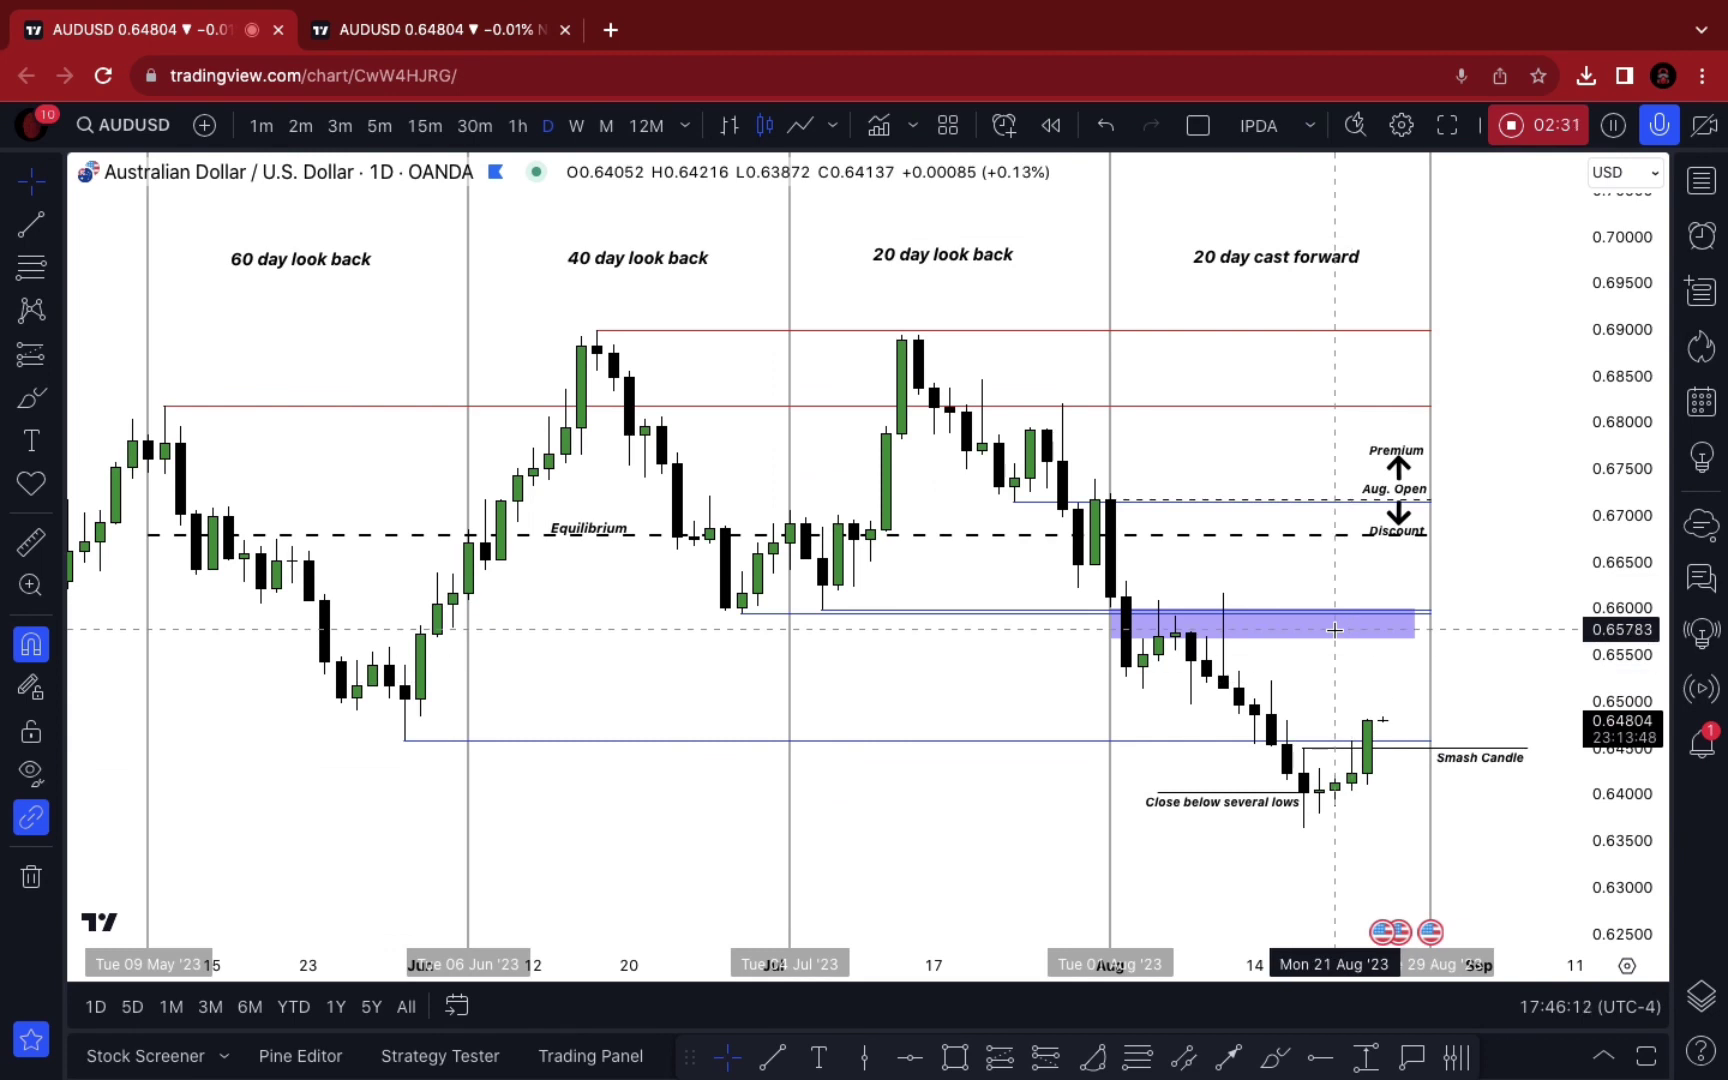
# Switch the chart to DXY and inspect the 103.569 level and the Jul 4 / Aug 1 dividers
pyautogui.press('space')
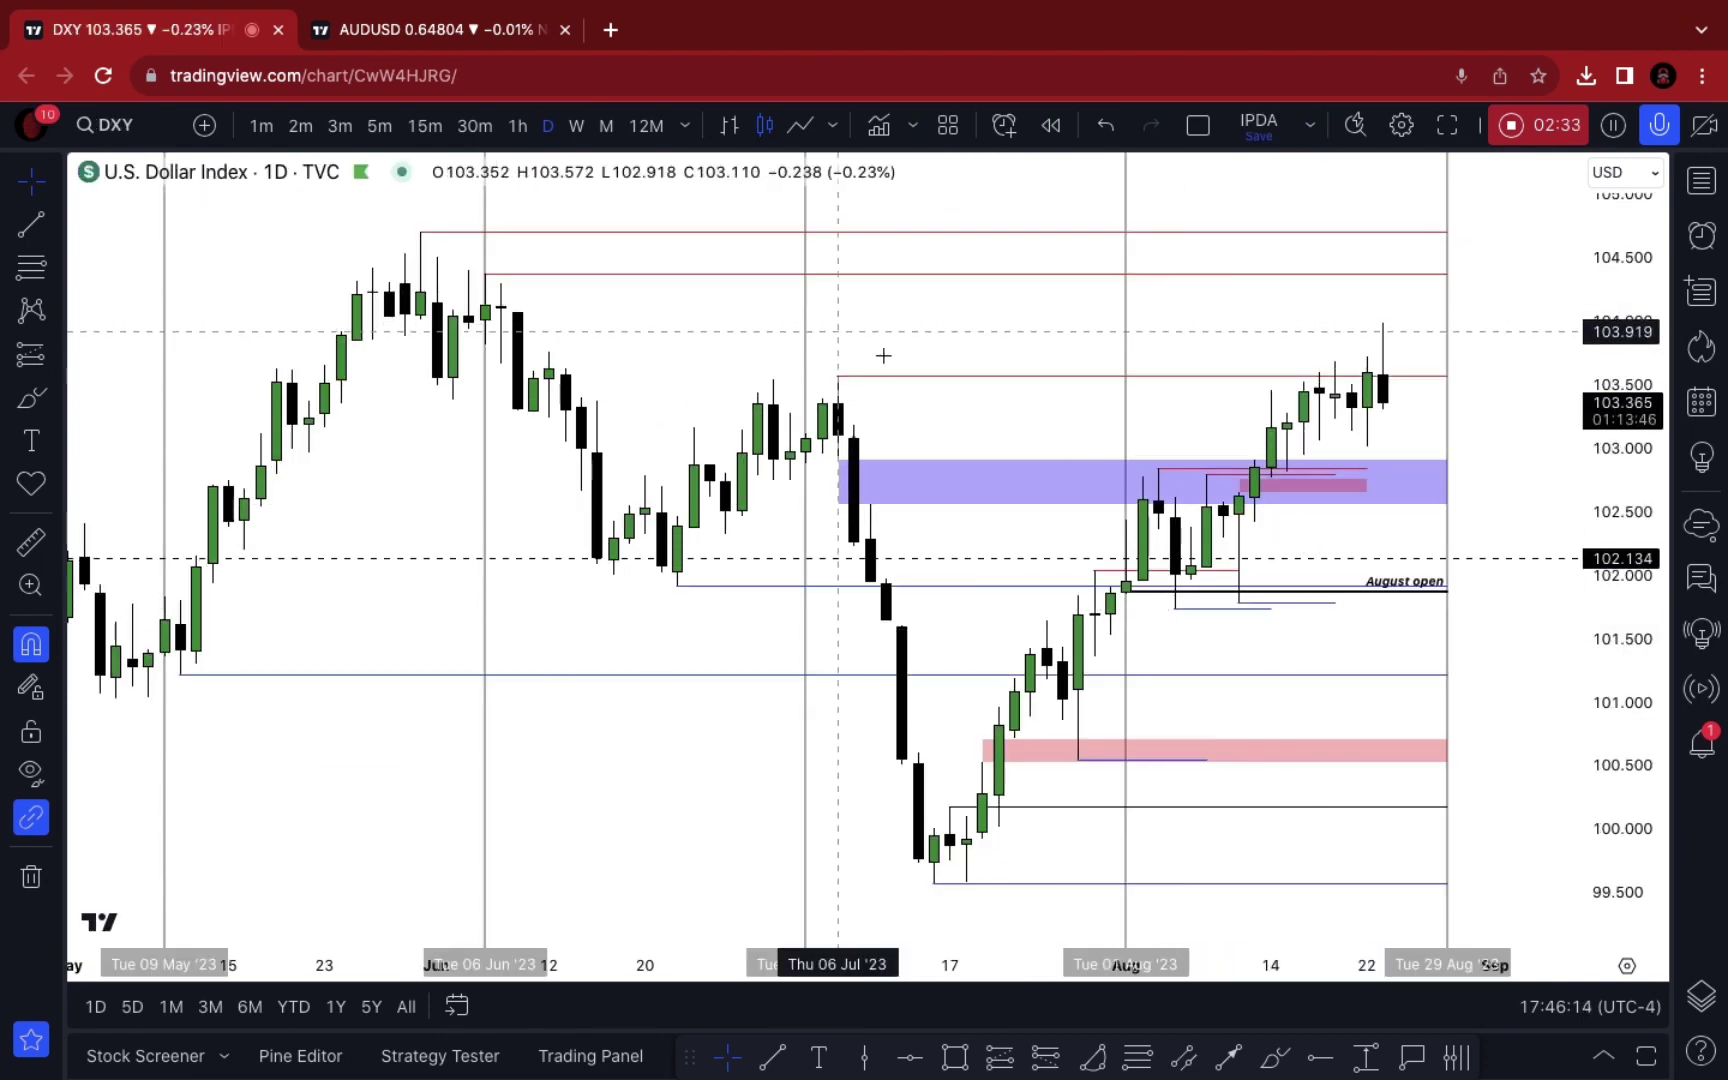
pyautogui.click(840, 376)
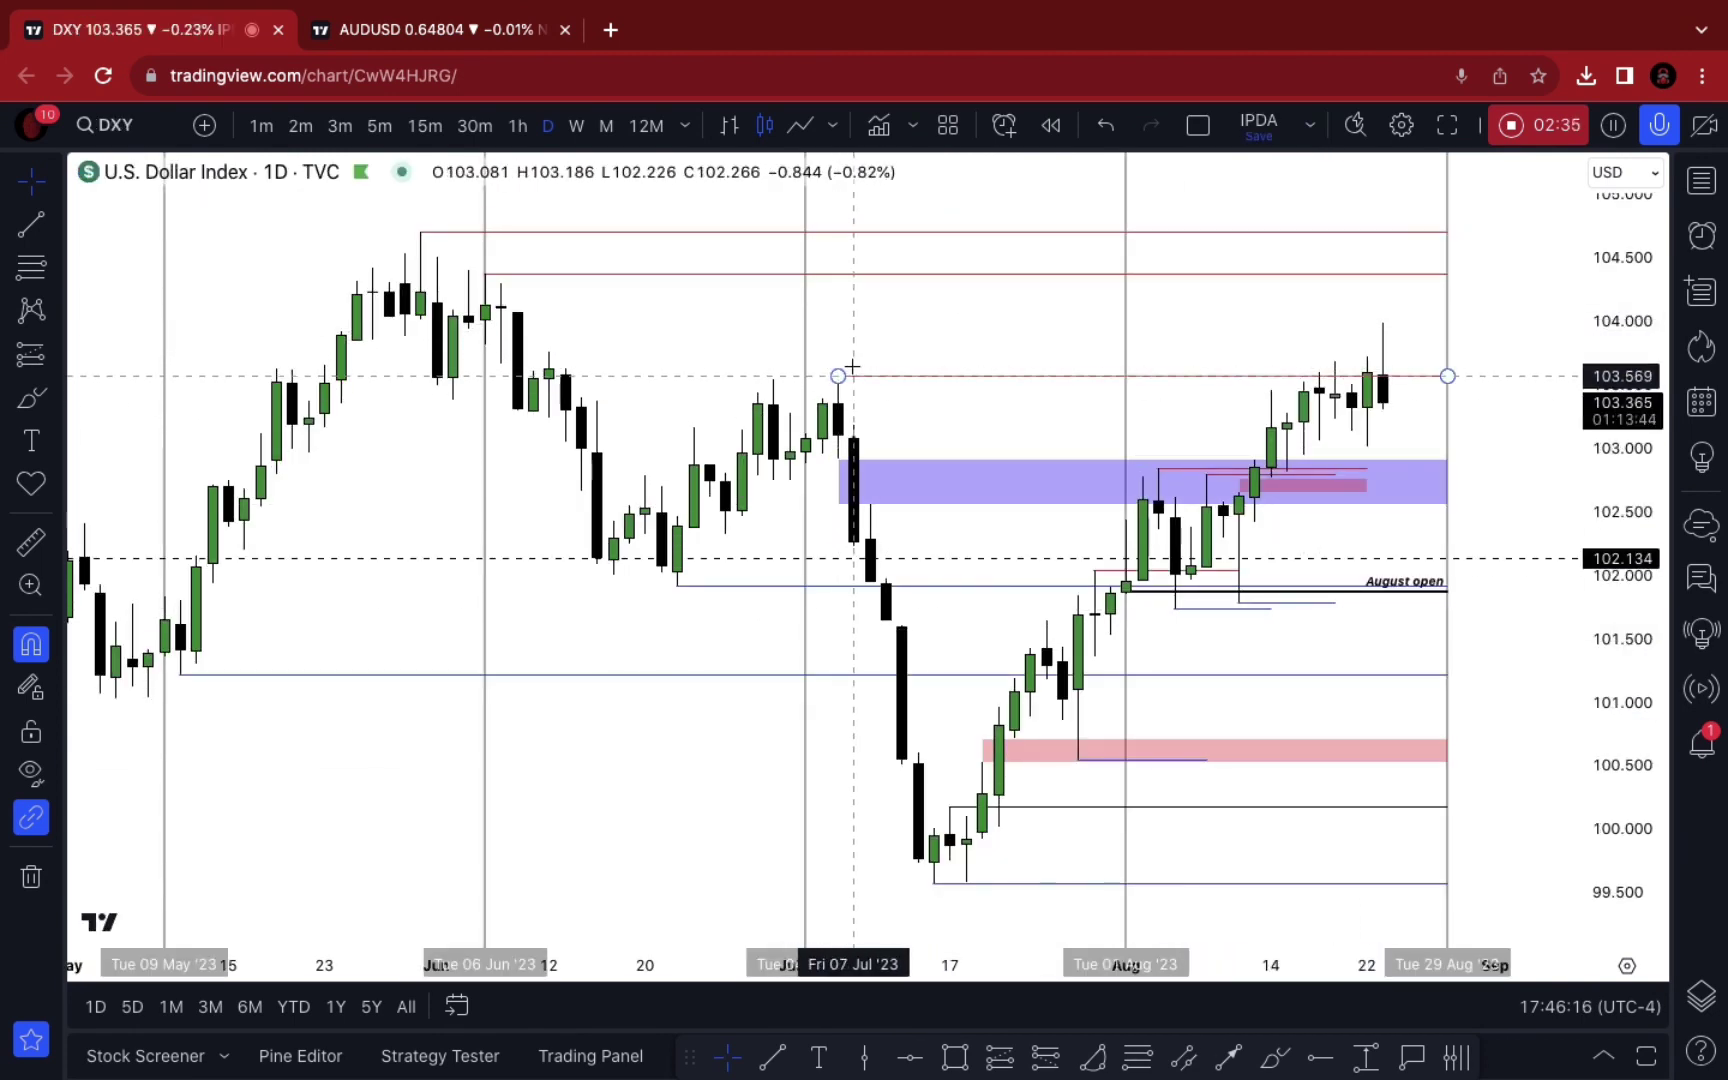
pyautogui.click(1127, 375)
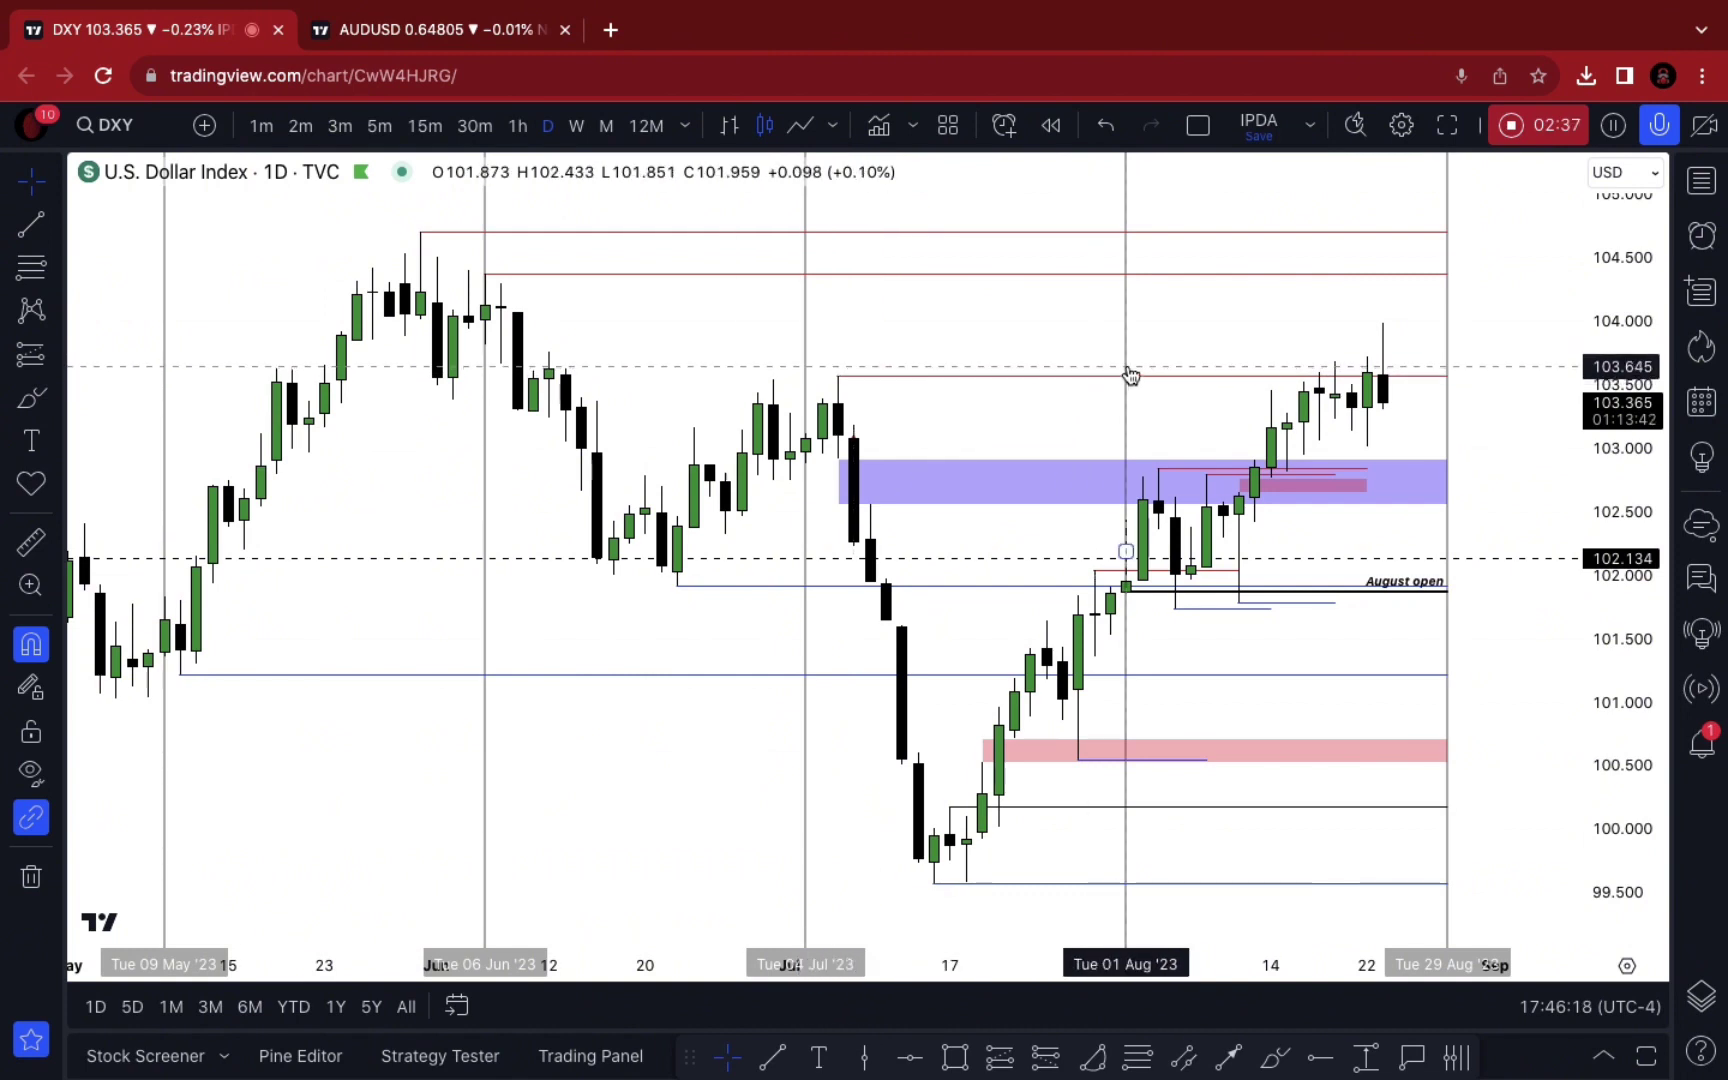
pyautogui.click(806, 366)
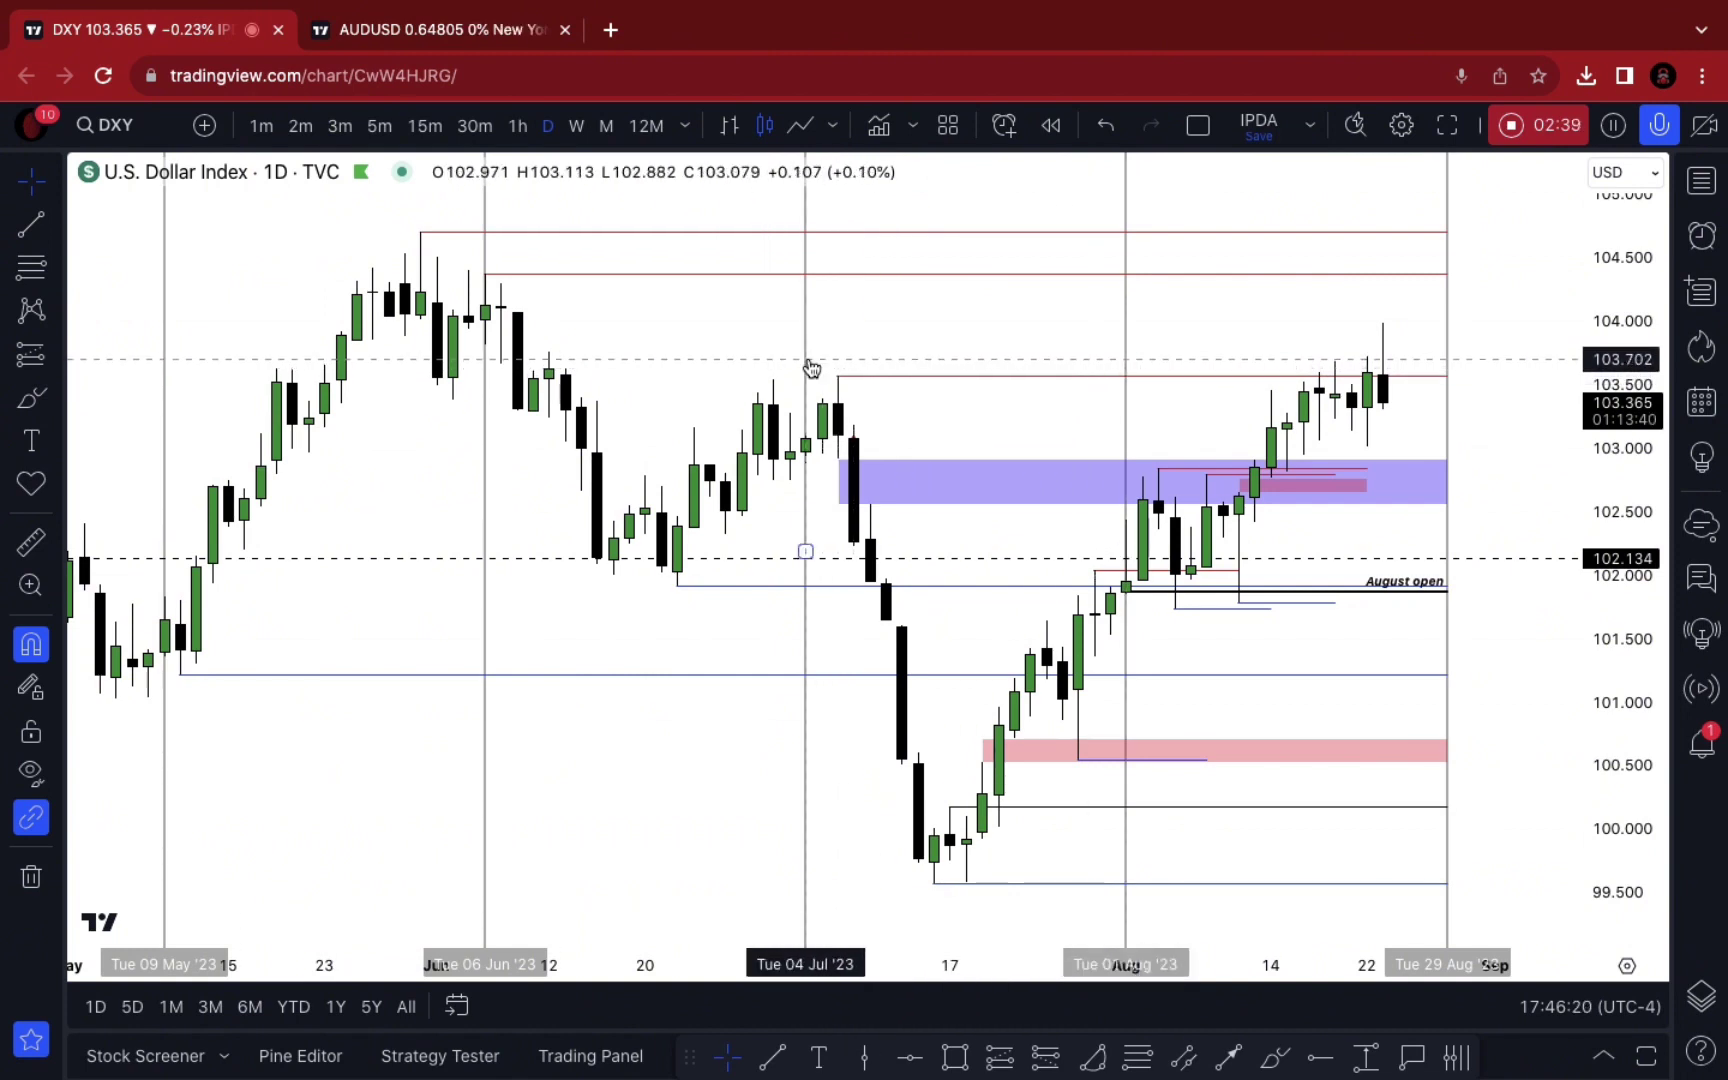
# Review the red 103.57 level and the short blue line near 101.73, leaving both deselected
pyautogui.click(839, 377)
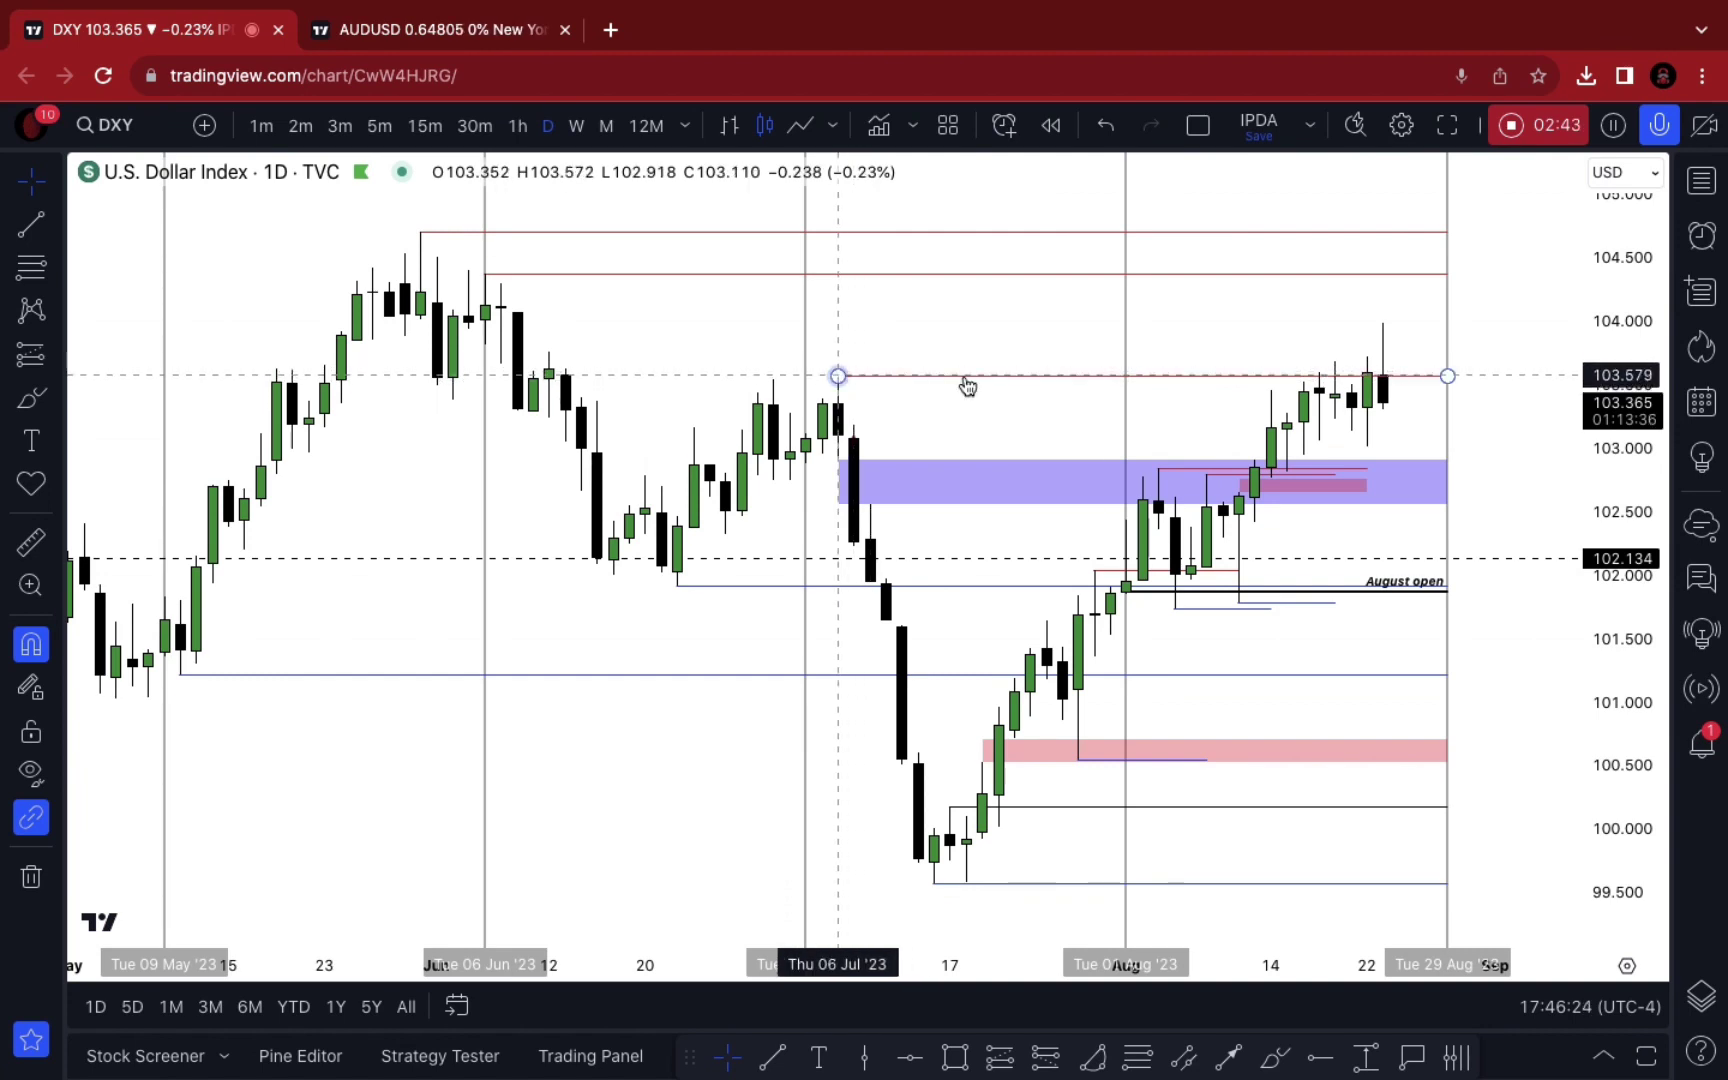
pyautogui.click(1223, 428)
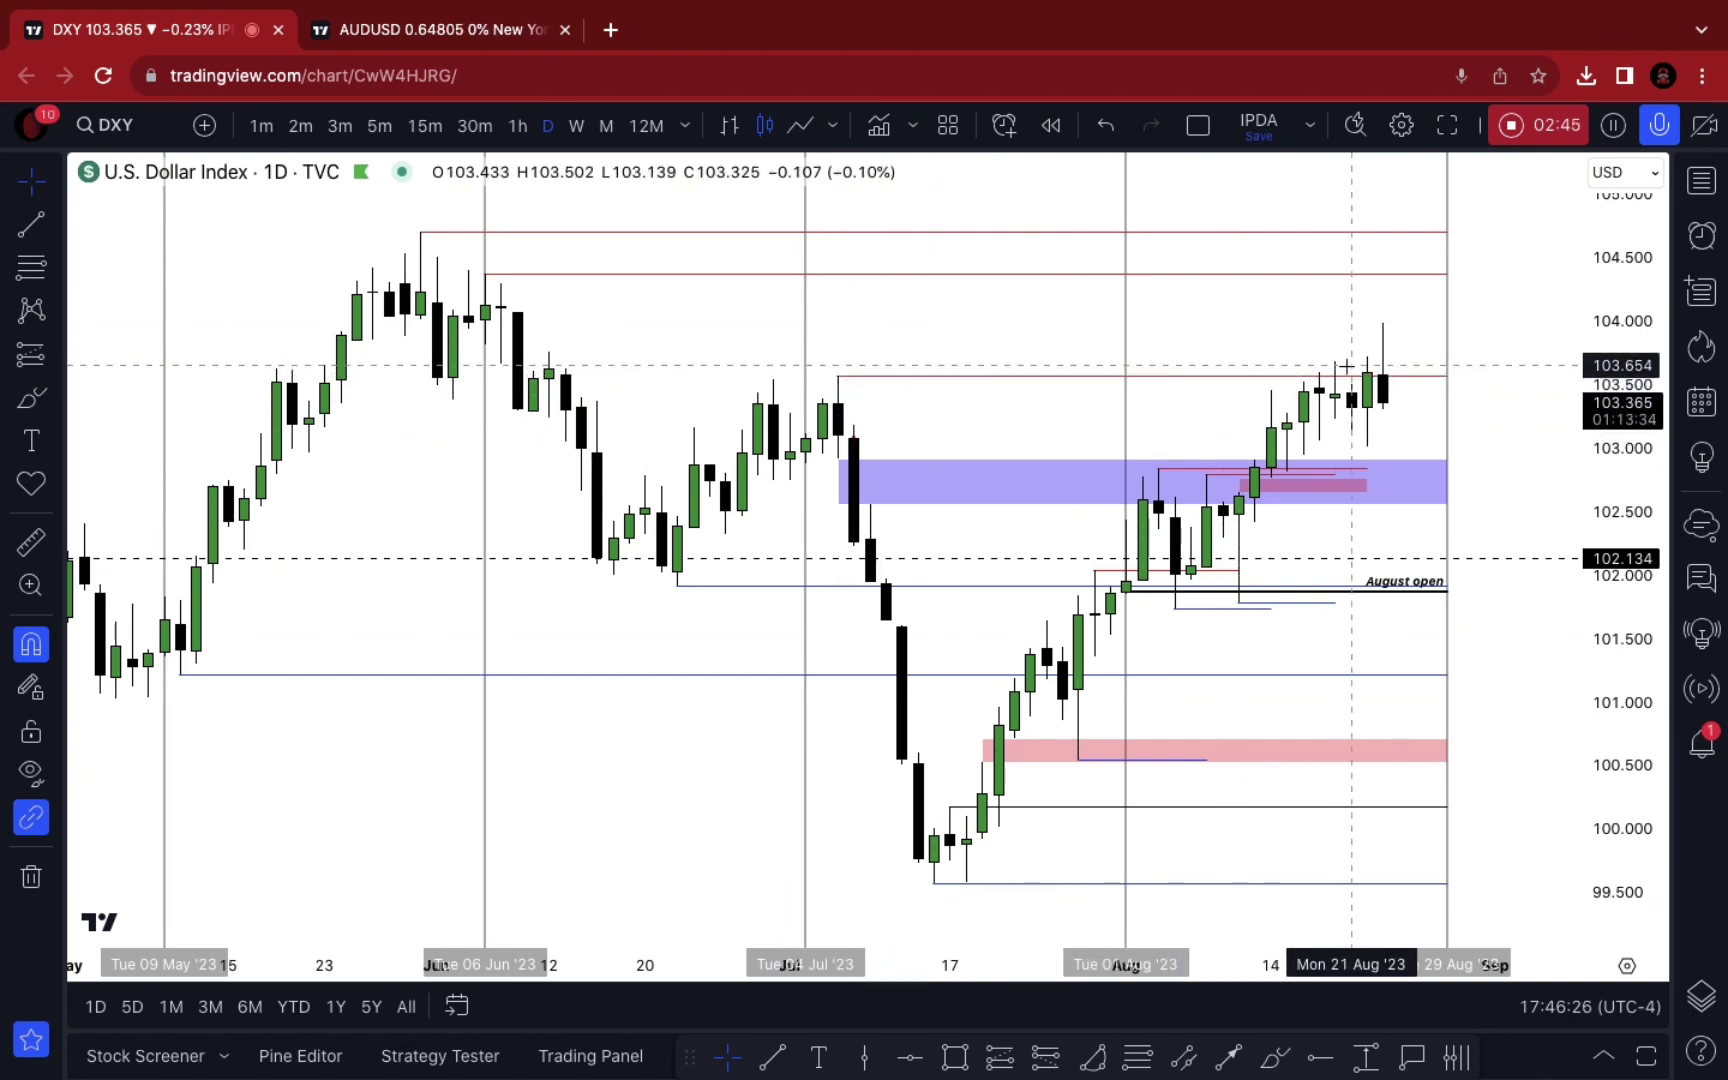
pyautogui.click(1187, 609)
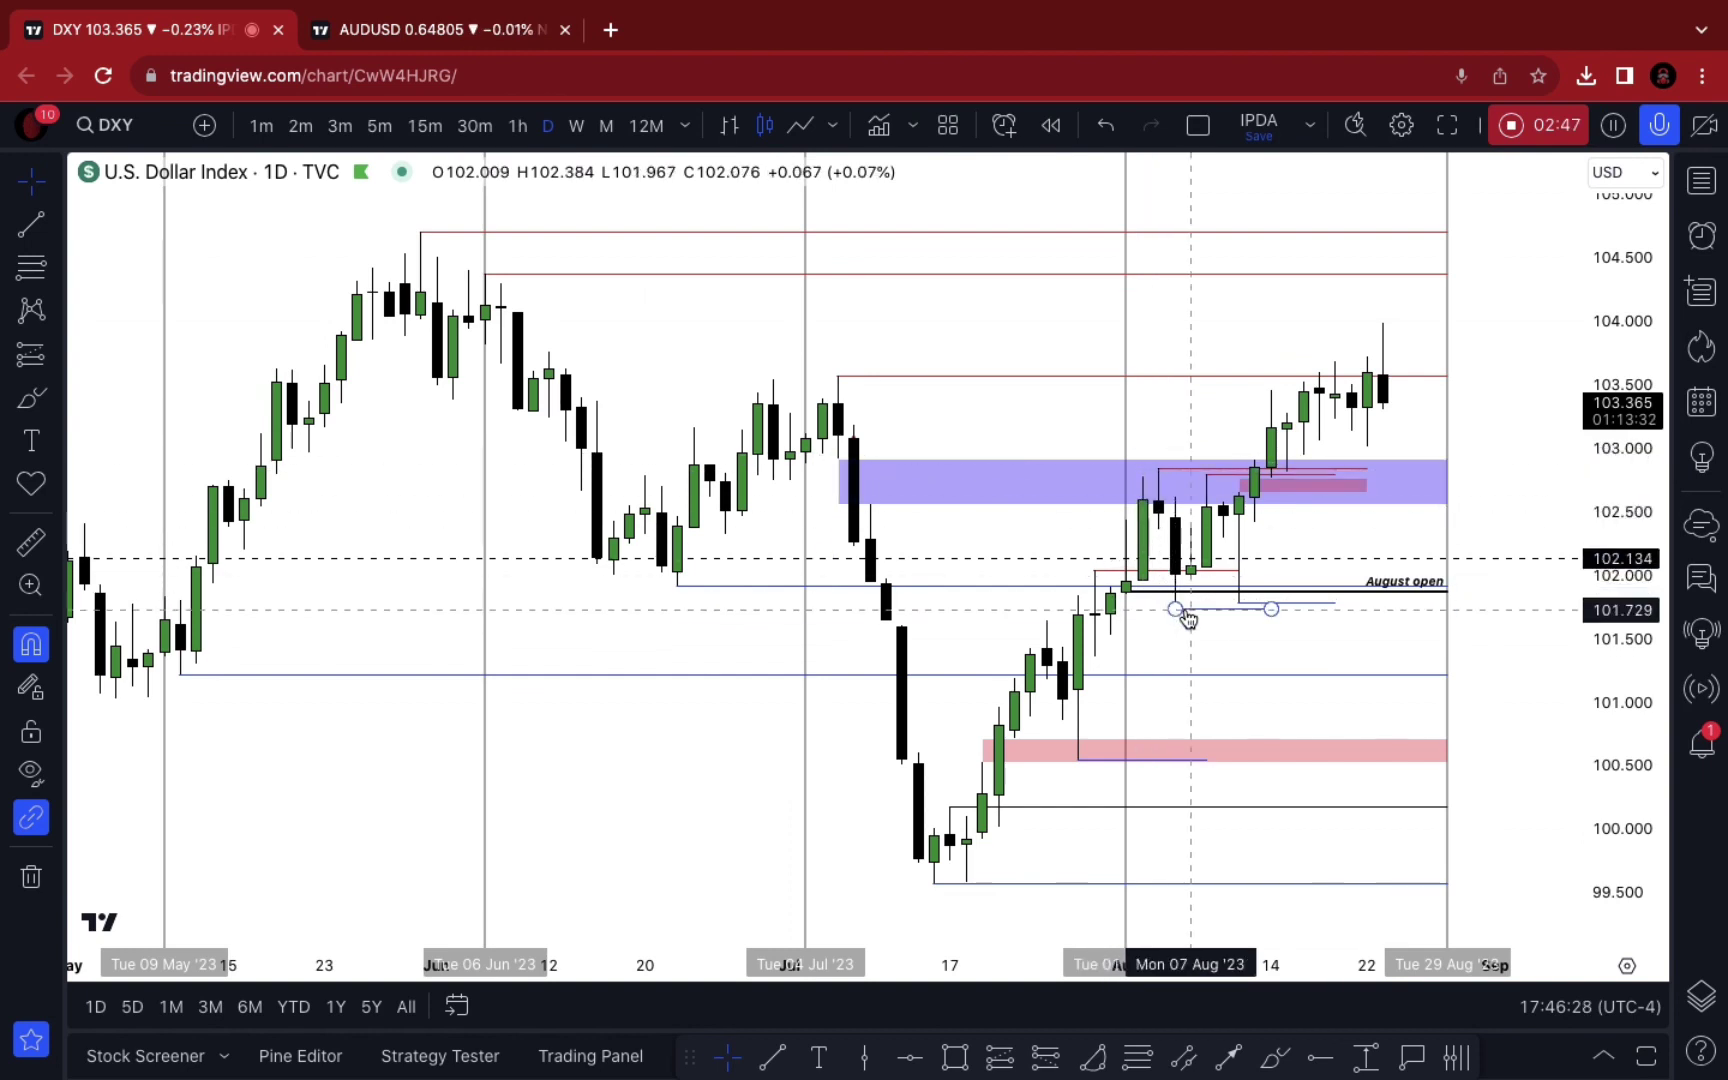
pyautogui.click(1444, 603)
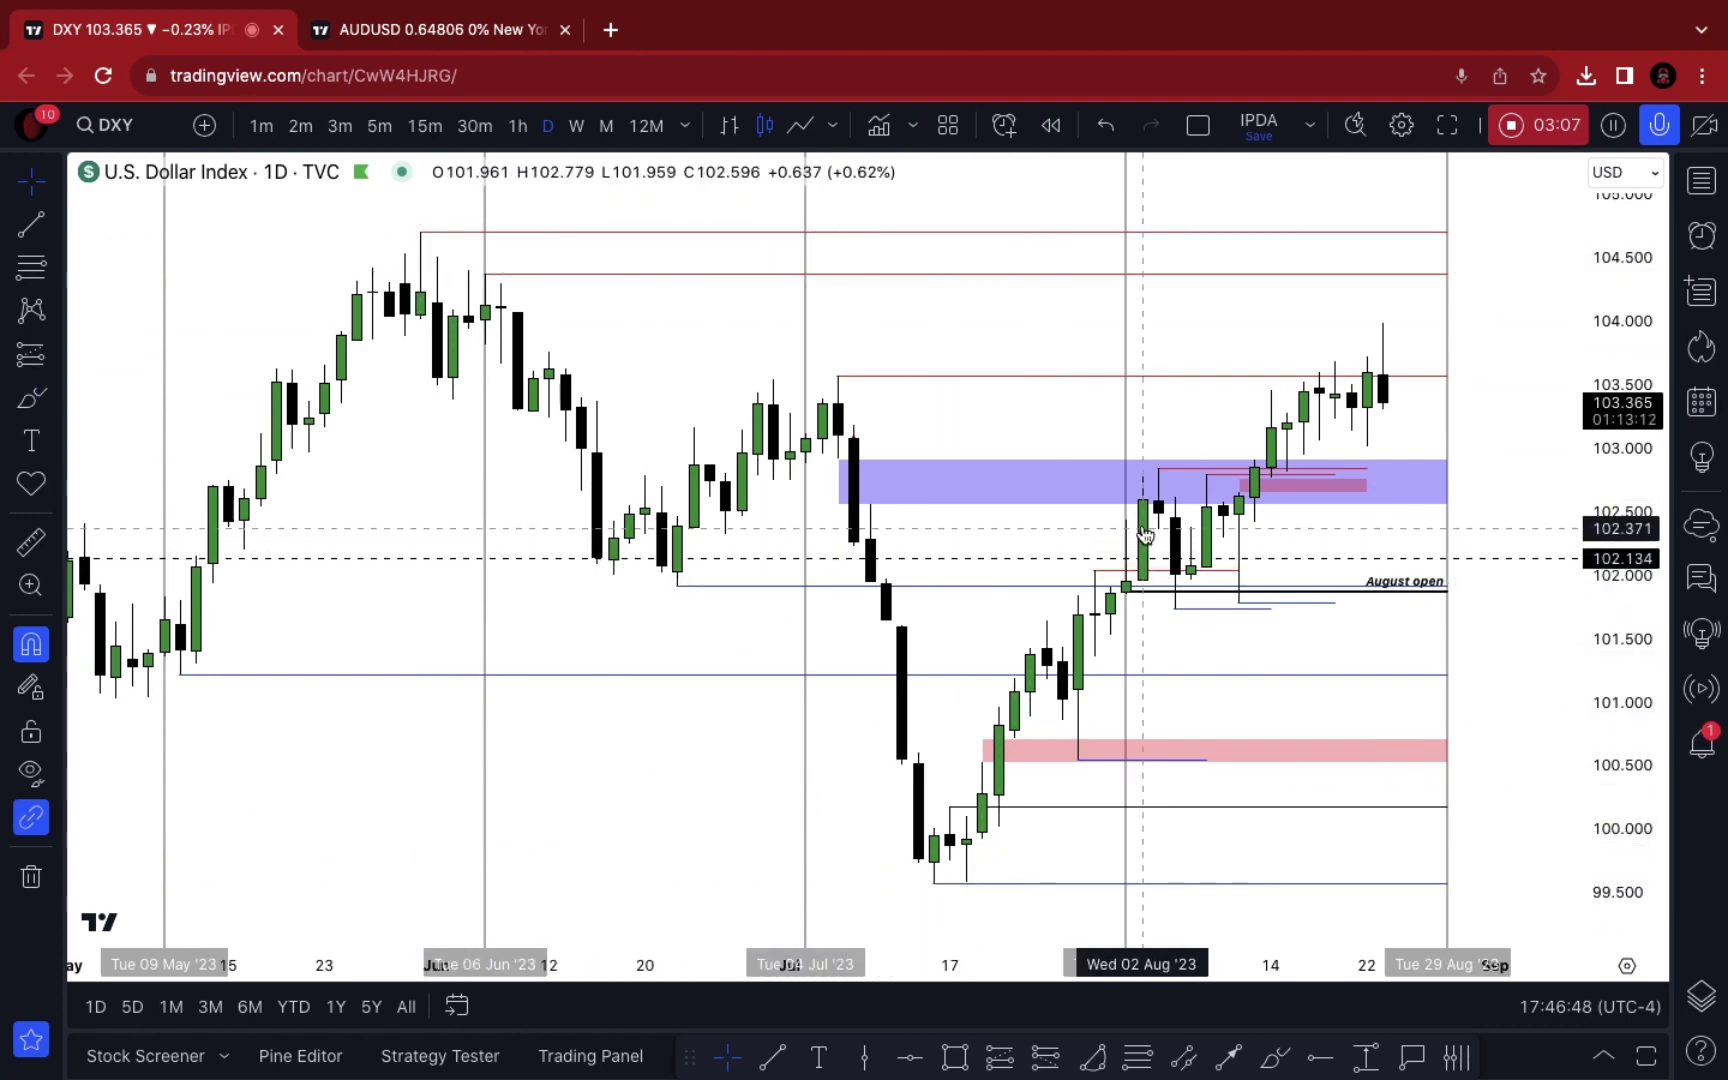
pyautogui.click(1162, 593)
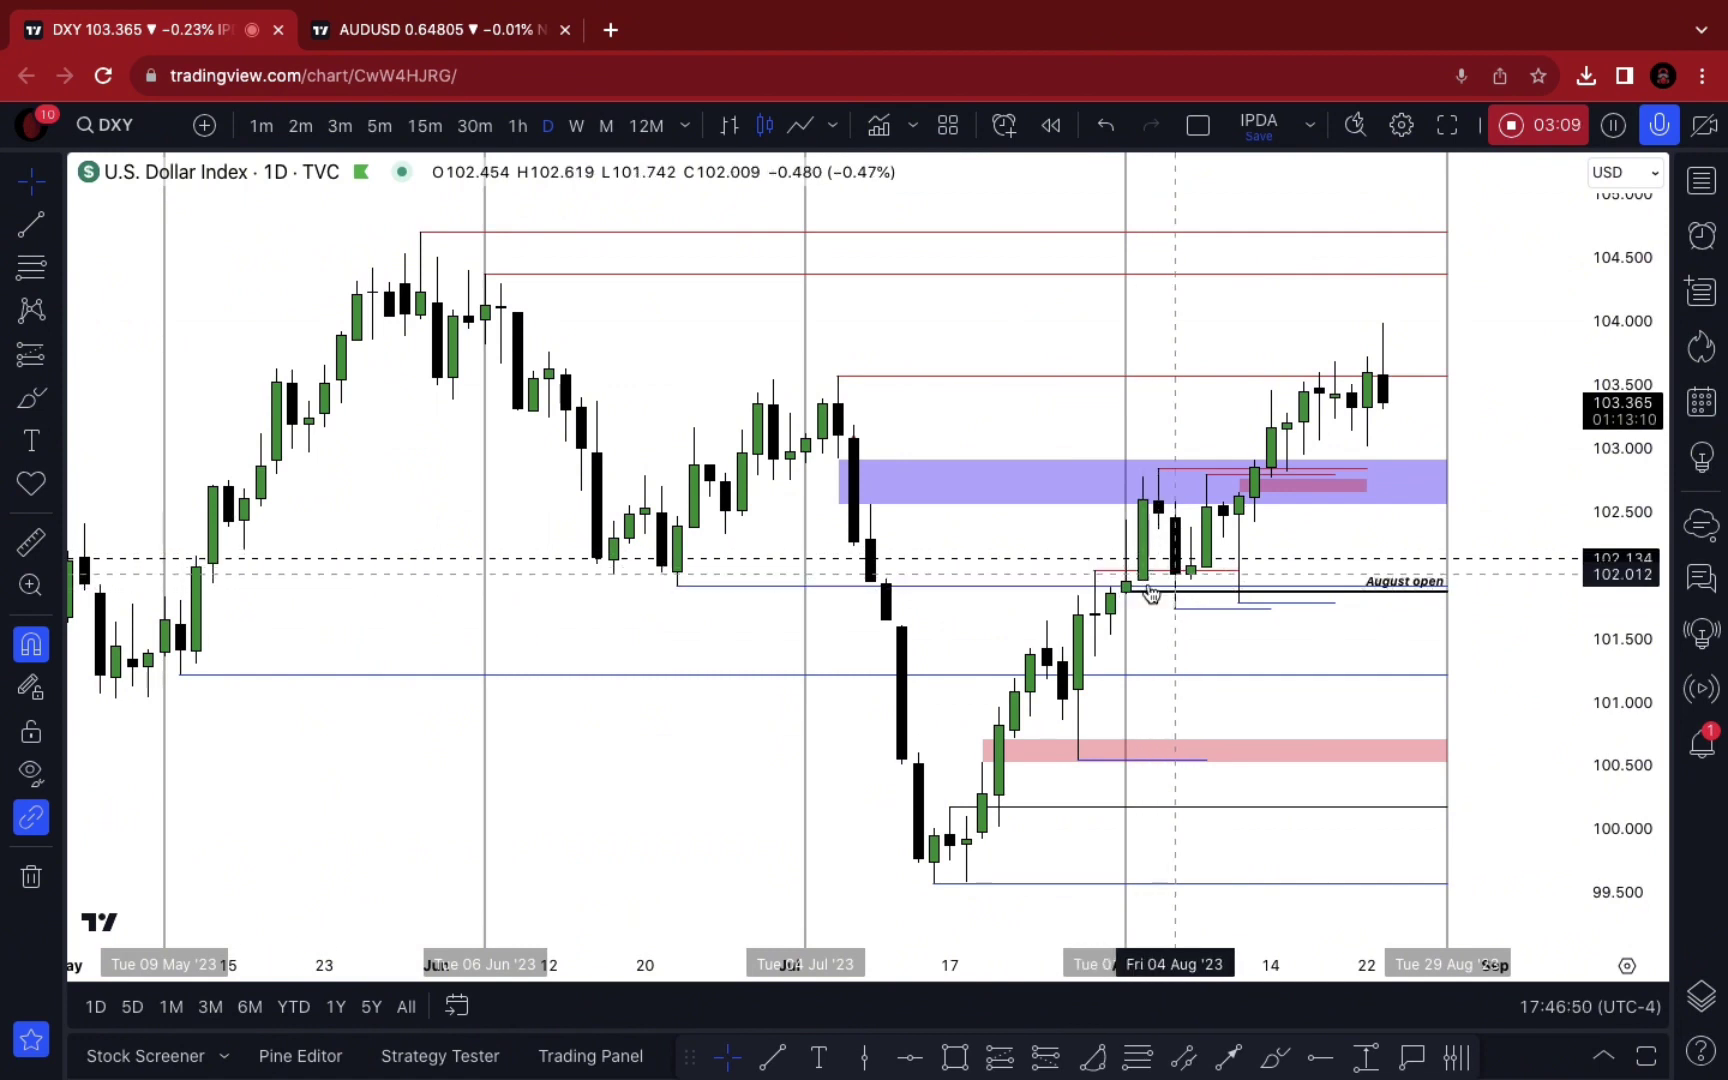
pyautogui.click(1190, 587)
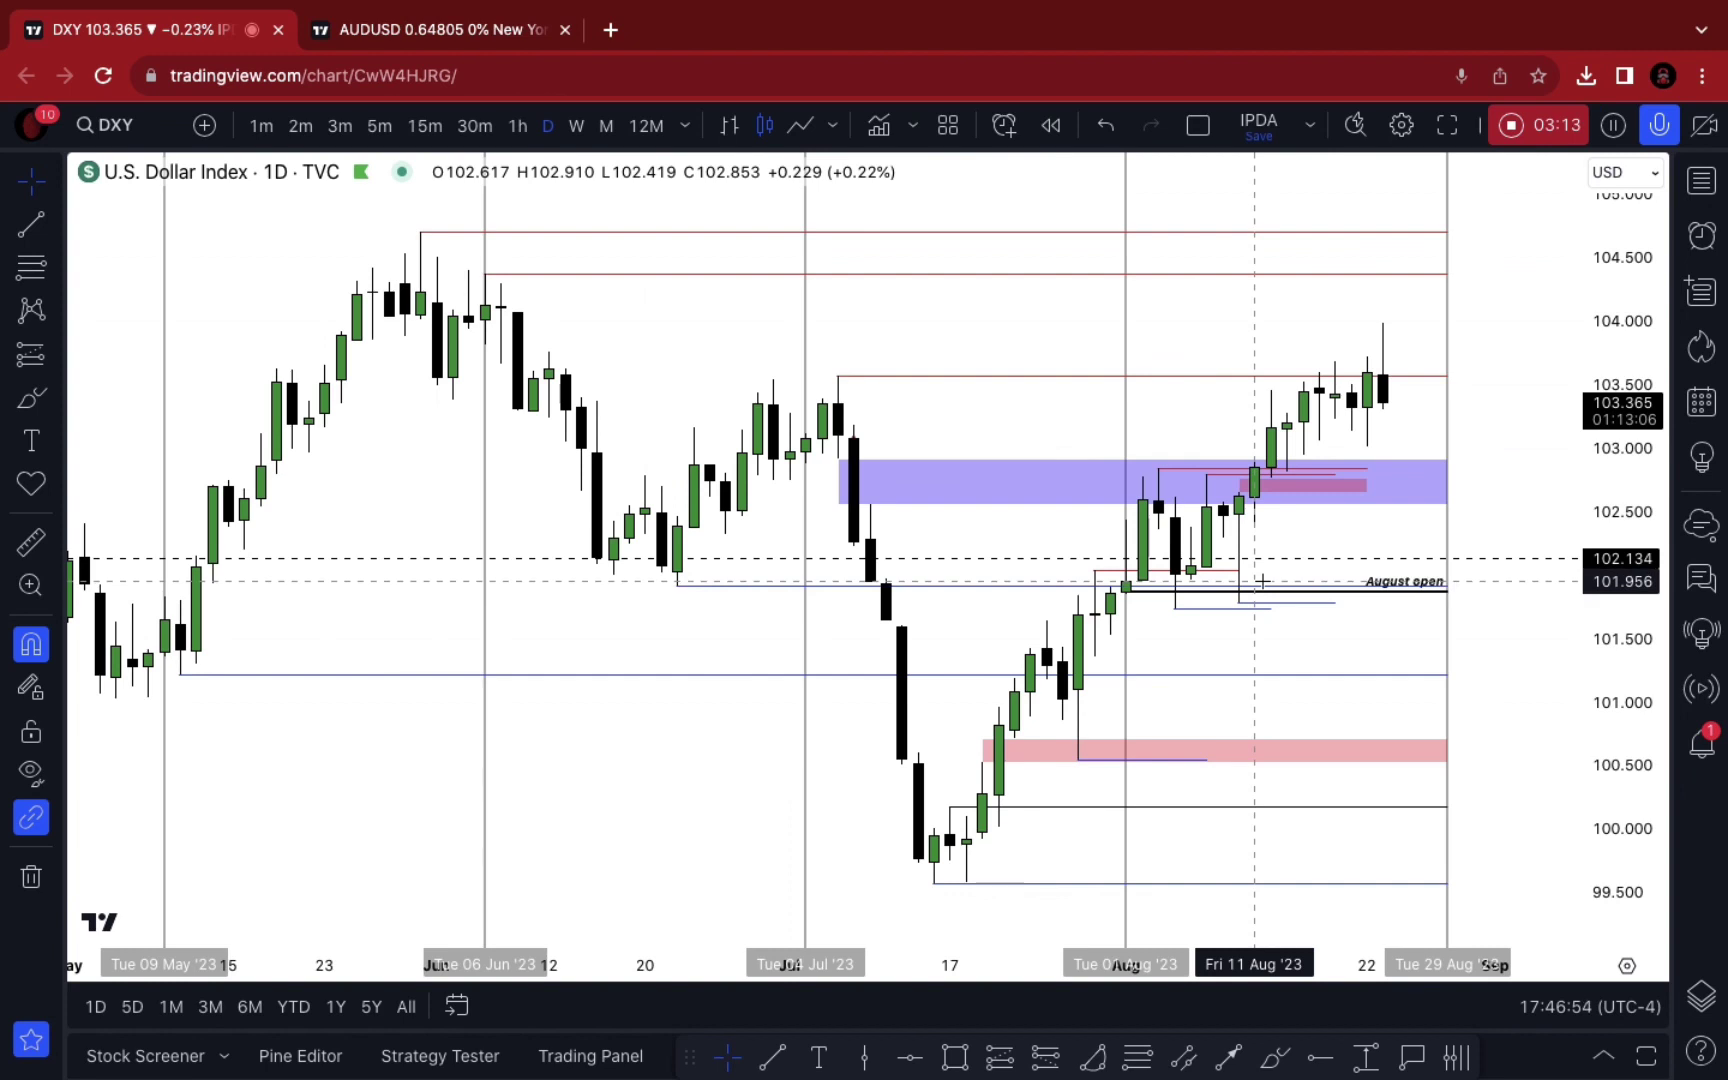
pyautogui.click(1300, 603)
pyautogui.click(1404, 592)
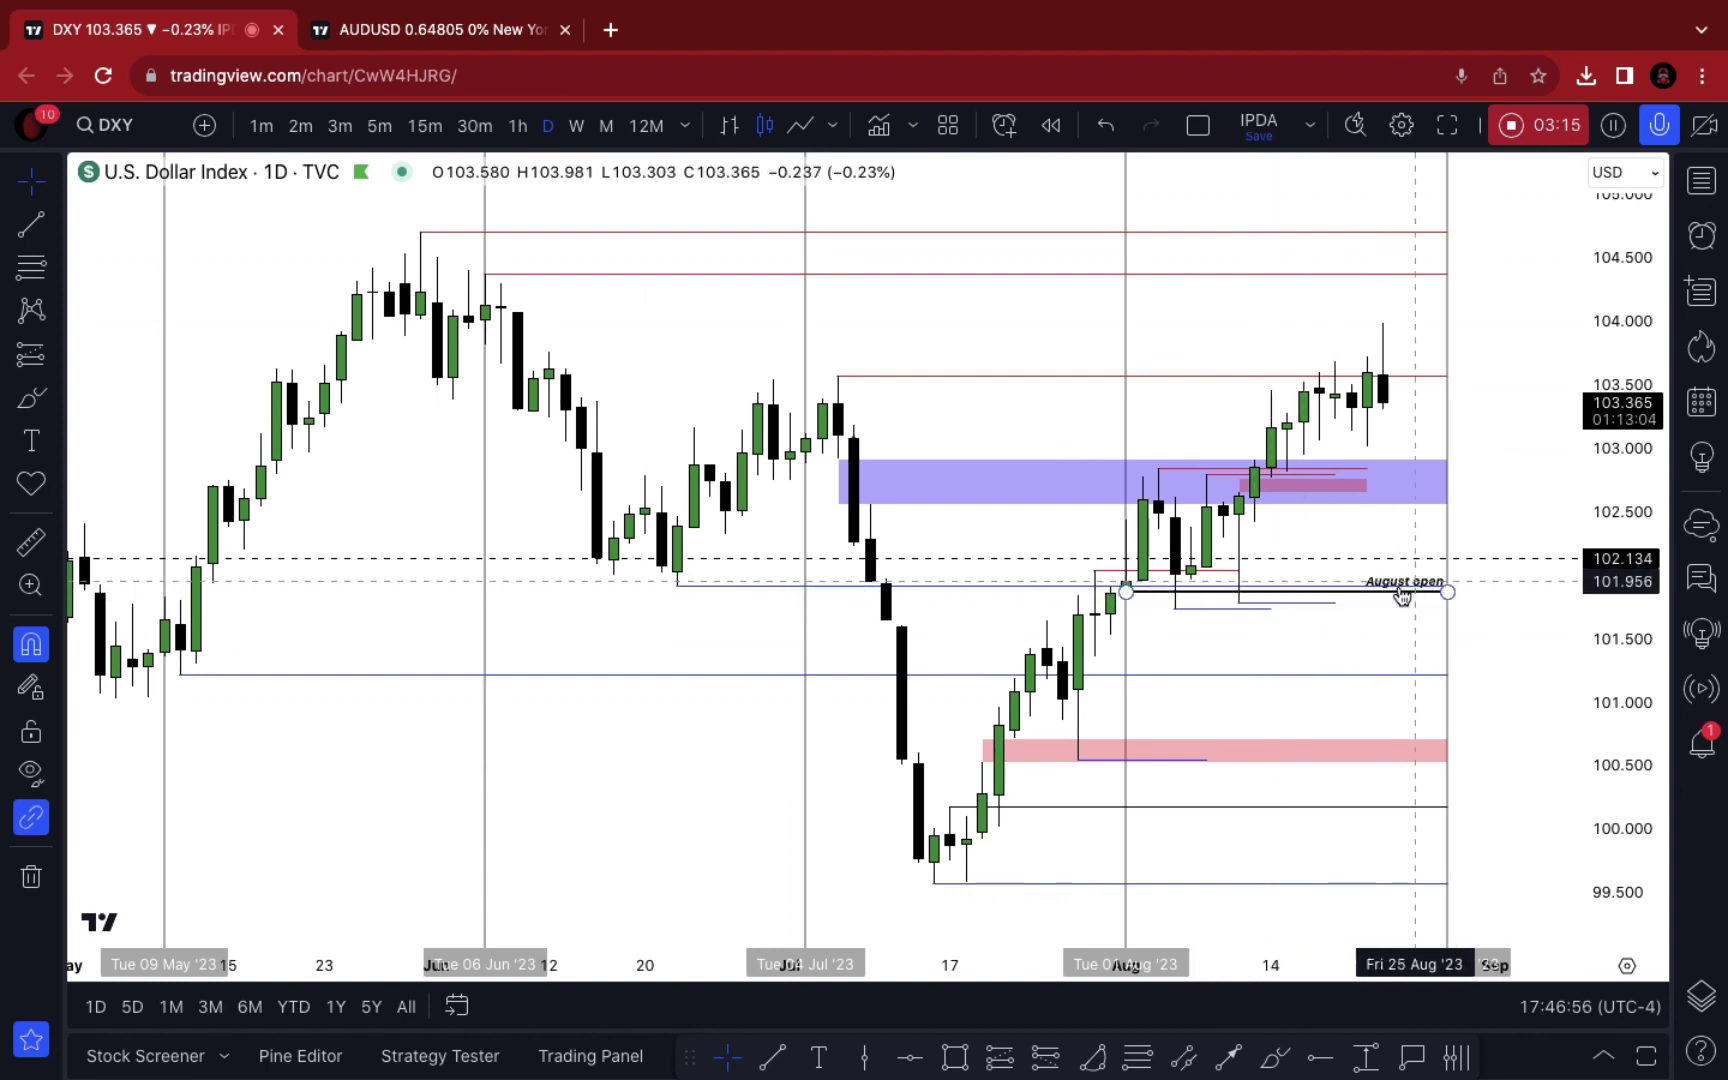
pyautogui.click(1236, 570)
pyautogui.click(1205, 570)
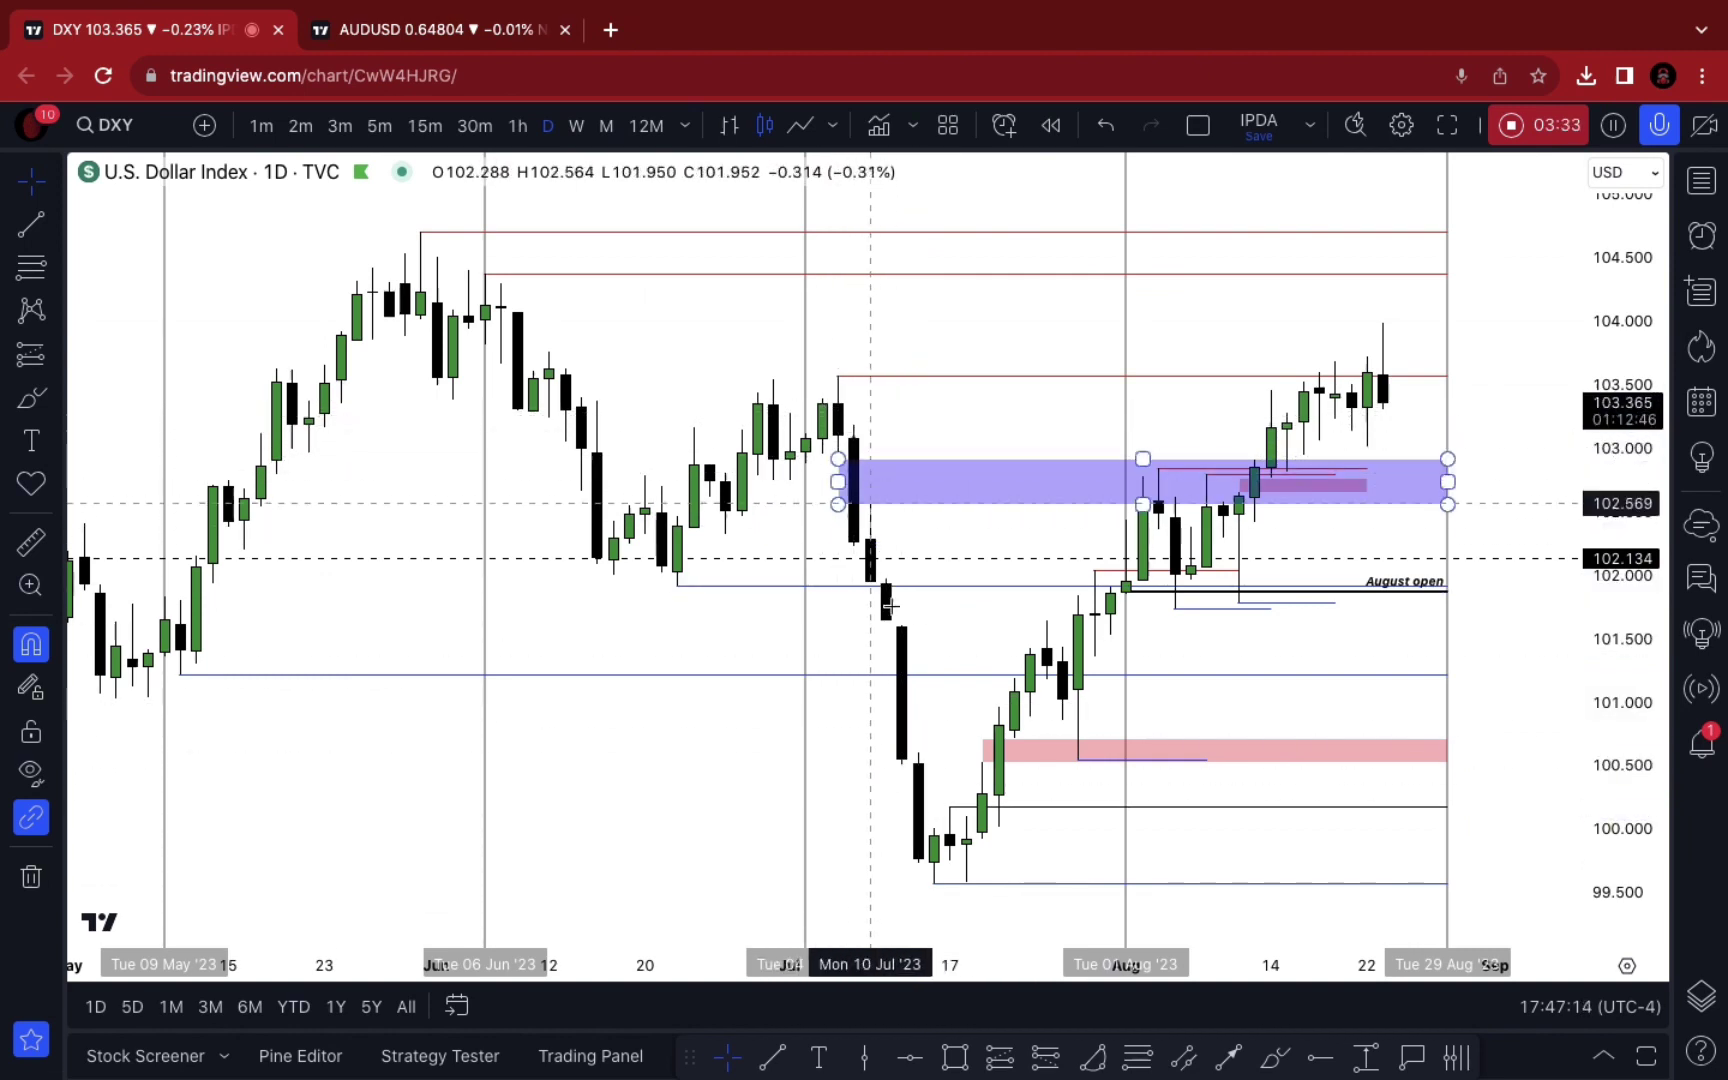
pyautogui.click(998, 750)
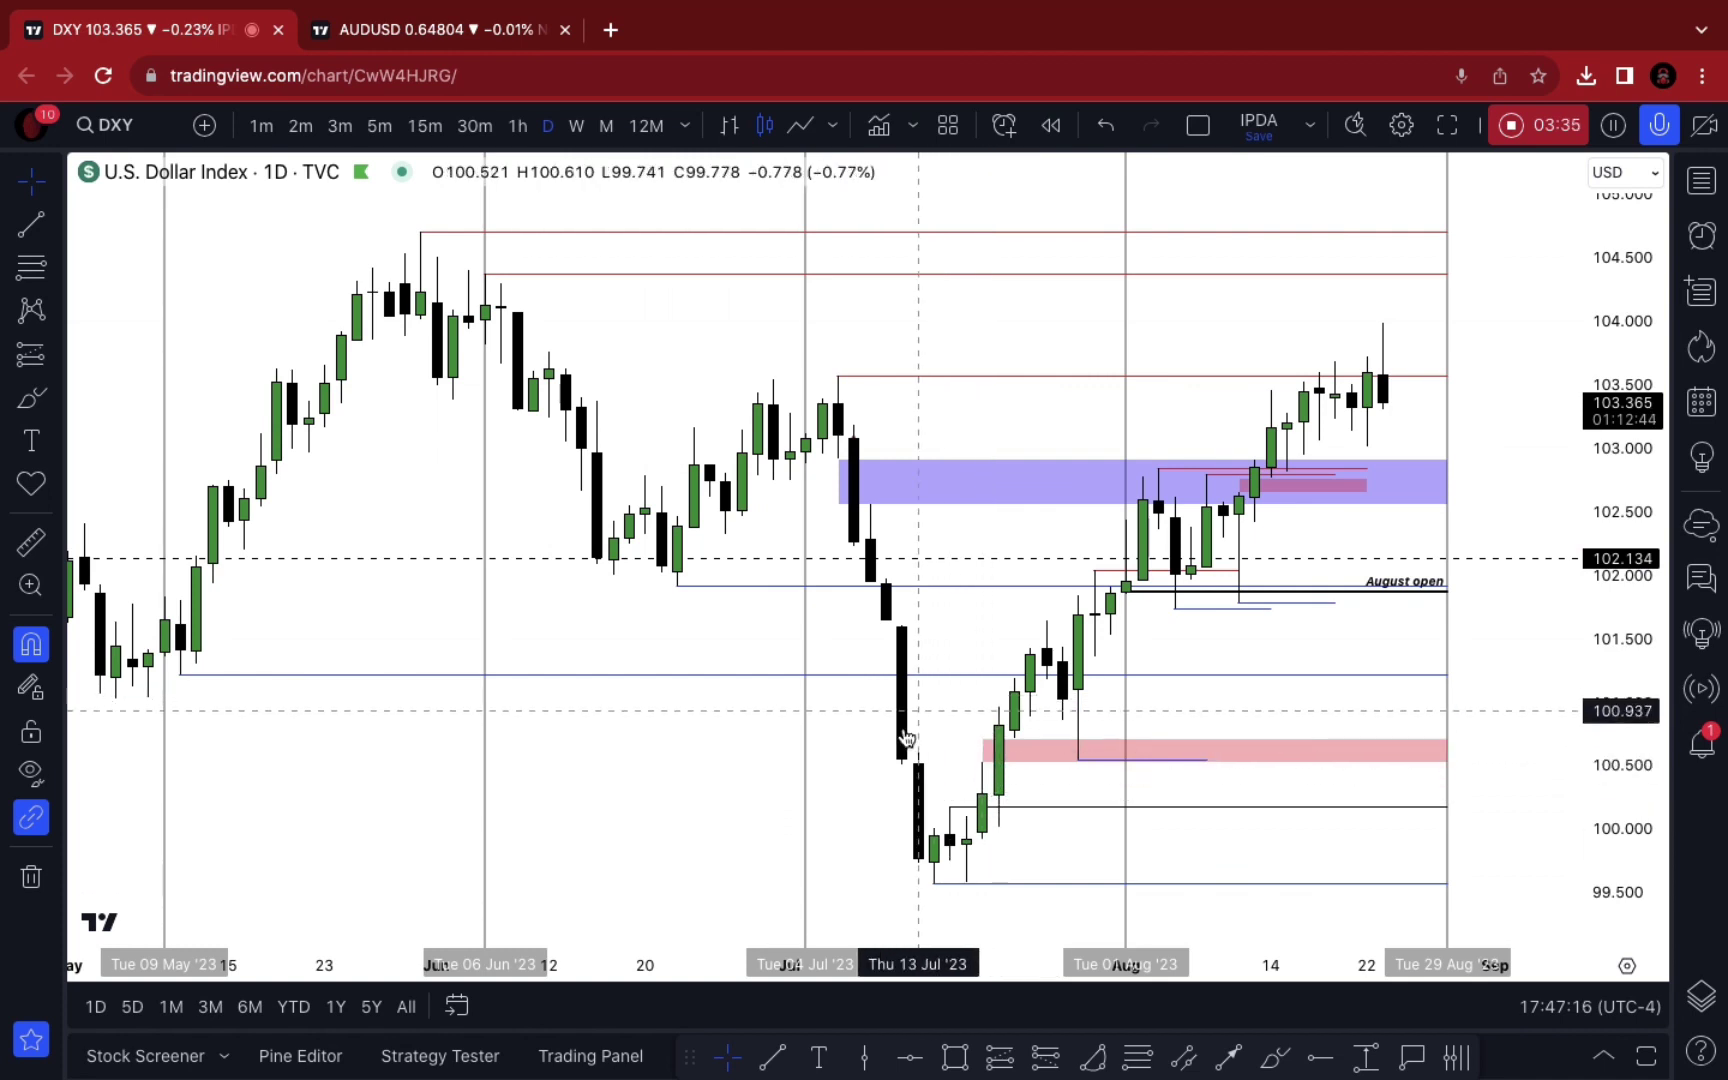
pyautogui.click(889, 818)
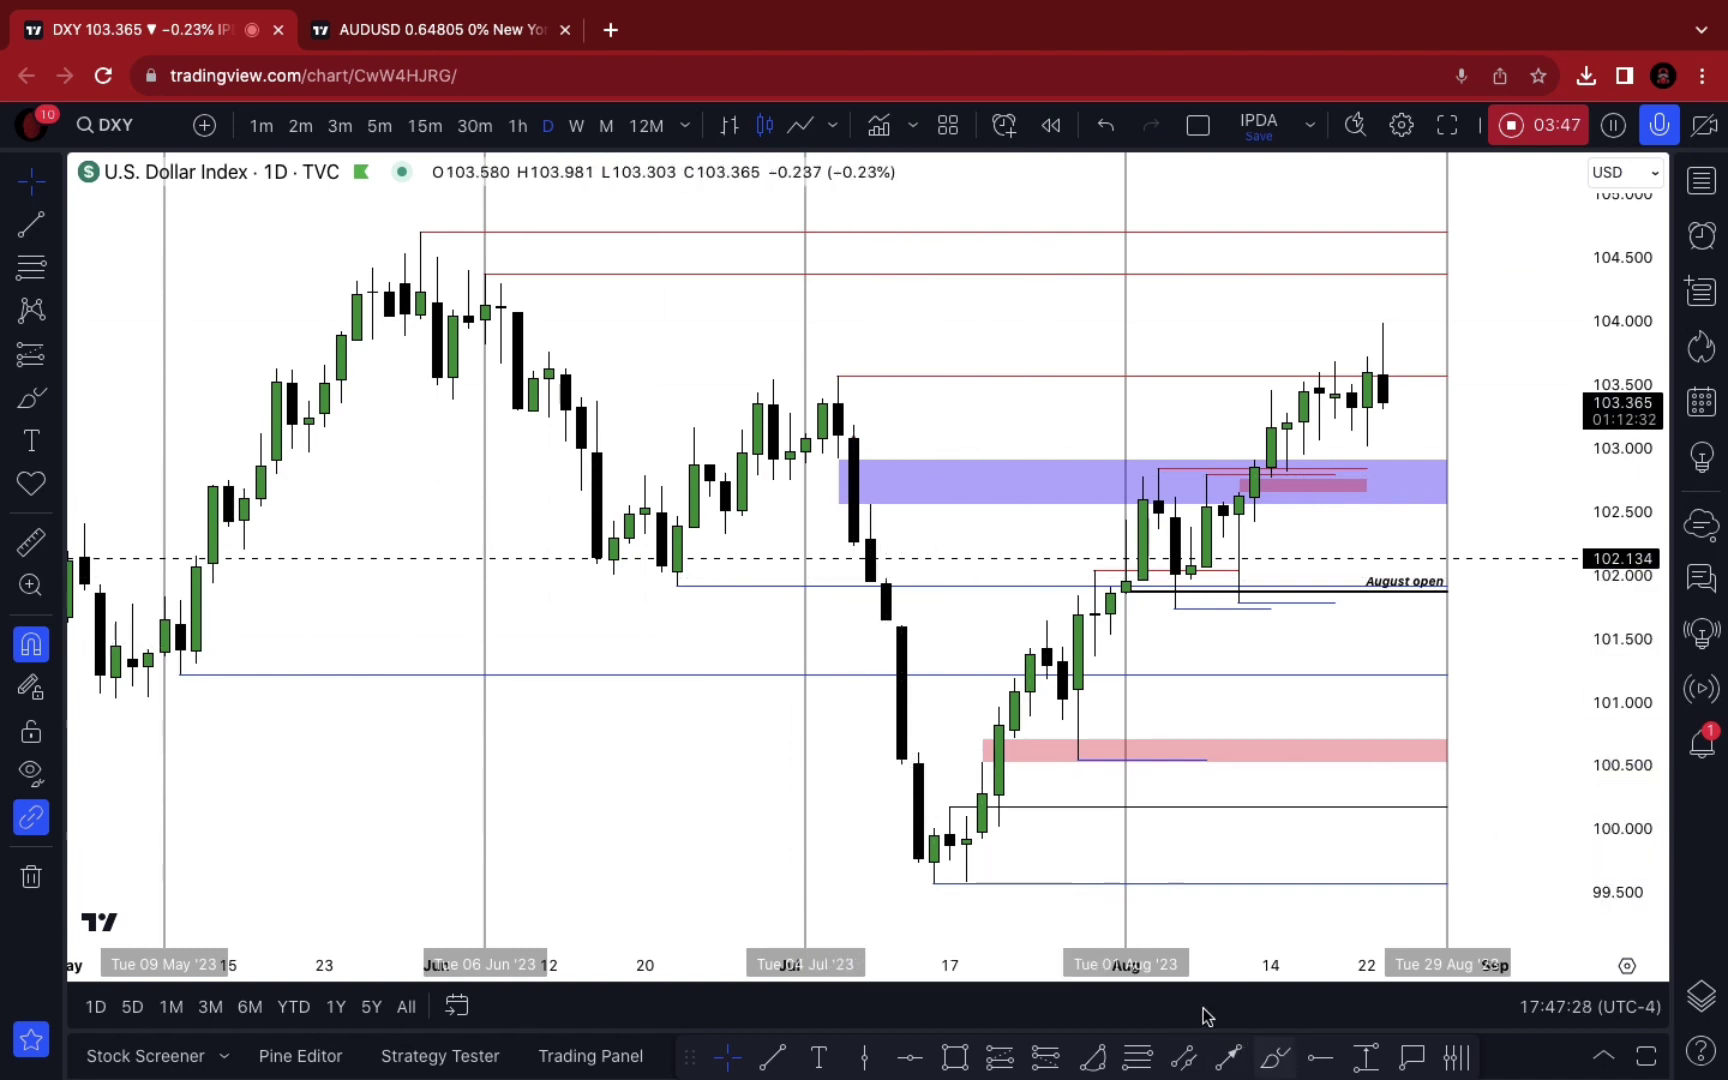
# Try red brush projections on DXY, a double loop above the highs and an arrow near 102.500, undoing each
pyautogui.moveTo(919, 863)
pyautogui.mouseDown()
pyautogui.moveTo(1030, 575)
pyautogui.moveTo(1143, 936)
pyautogui.mouseUp()
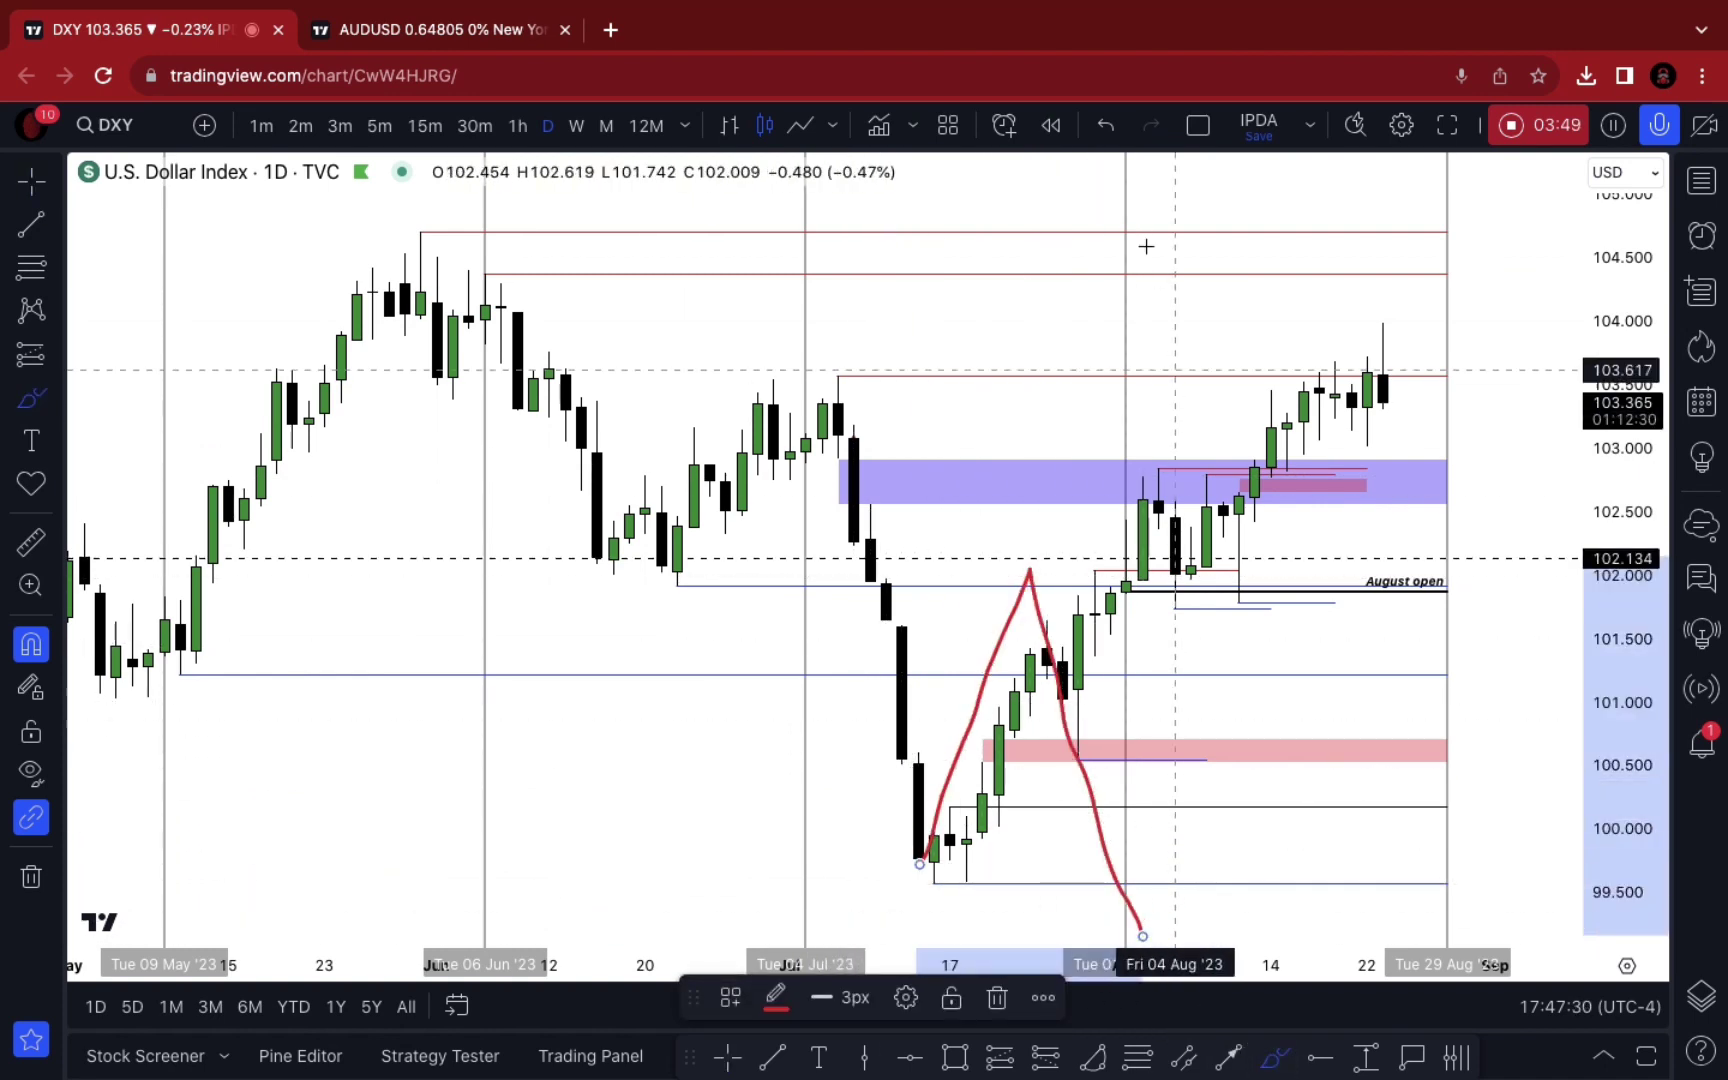
pyautogui.click(1106, 125)
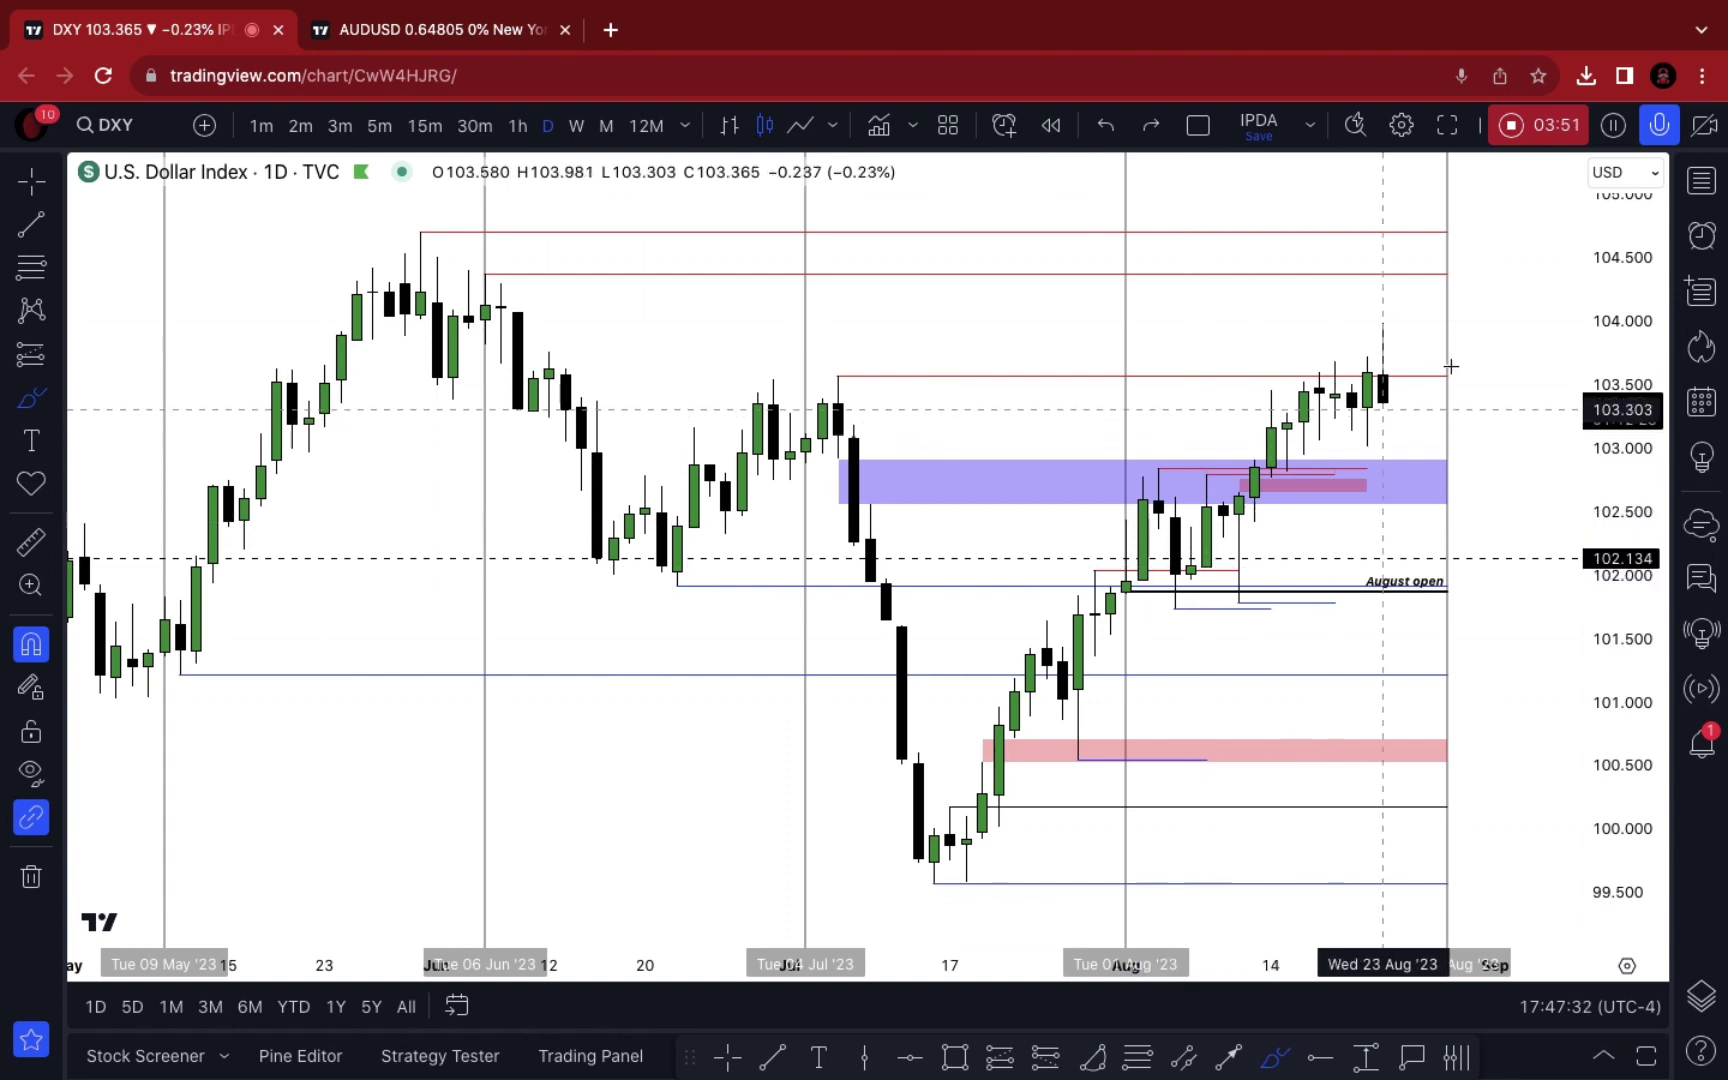
pyautogui.moveTo(1403, 251)
pyautogui.mouseDown()
pyautogui.moveTo(1352, 214)
pyautogui.moveTo(1393, 186)
pyautogui.mouseUp()
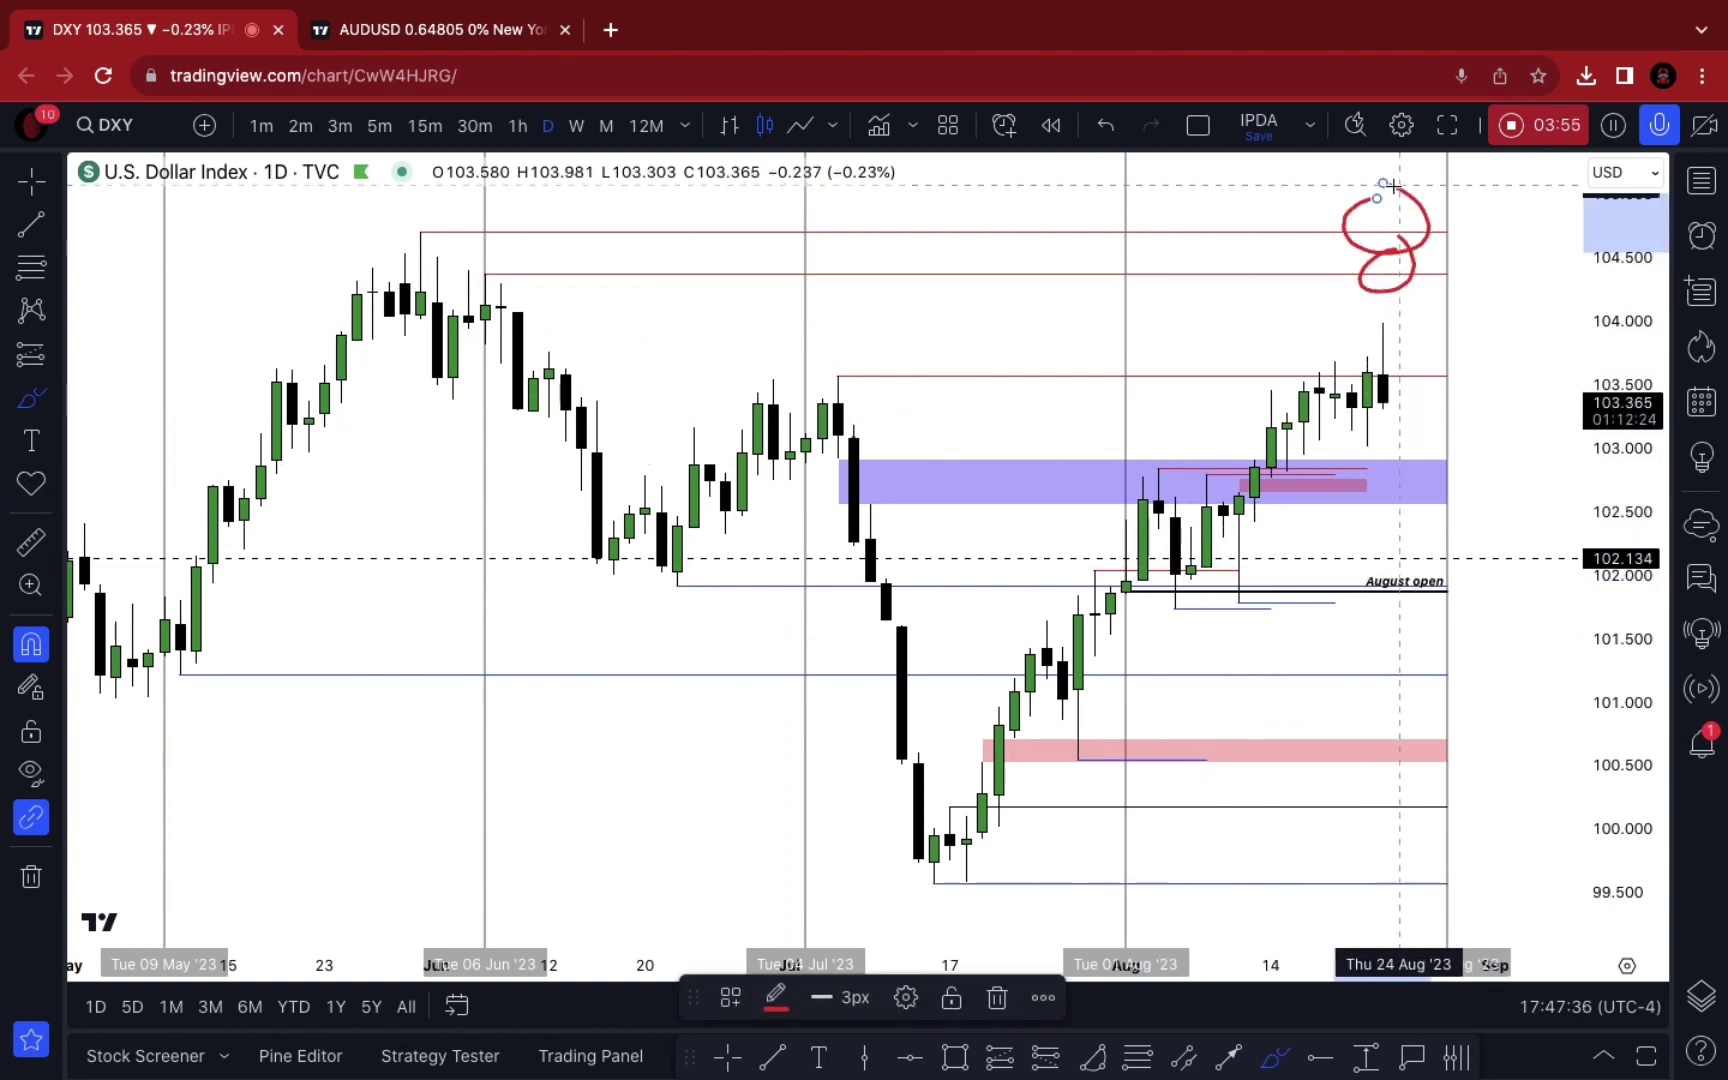
pyautogui.click(1113, 126)
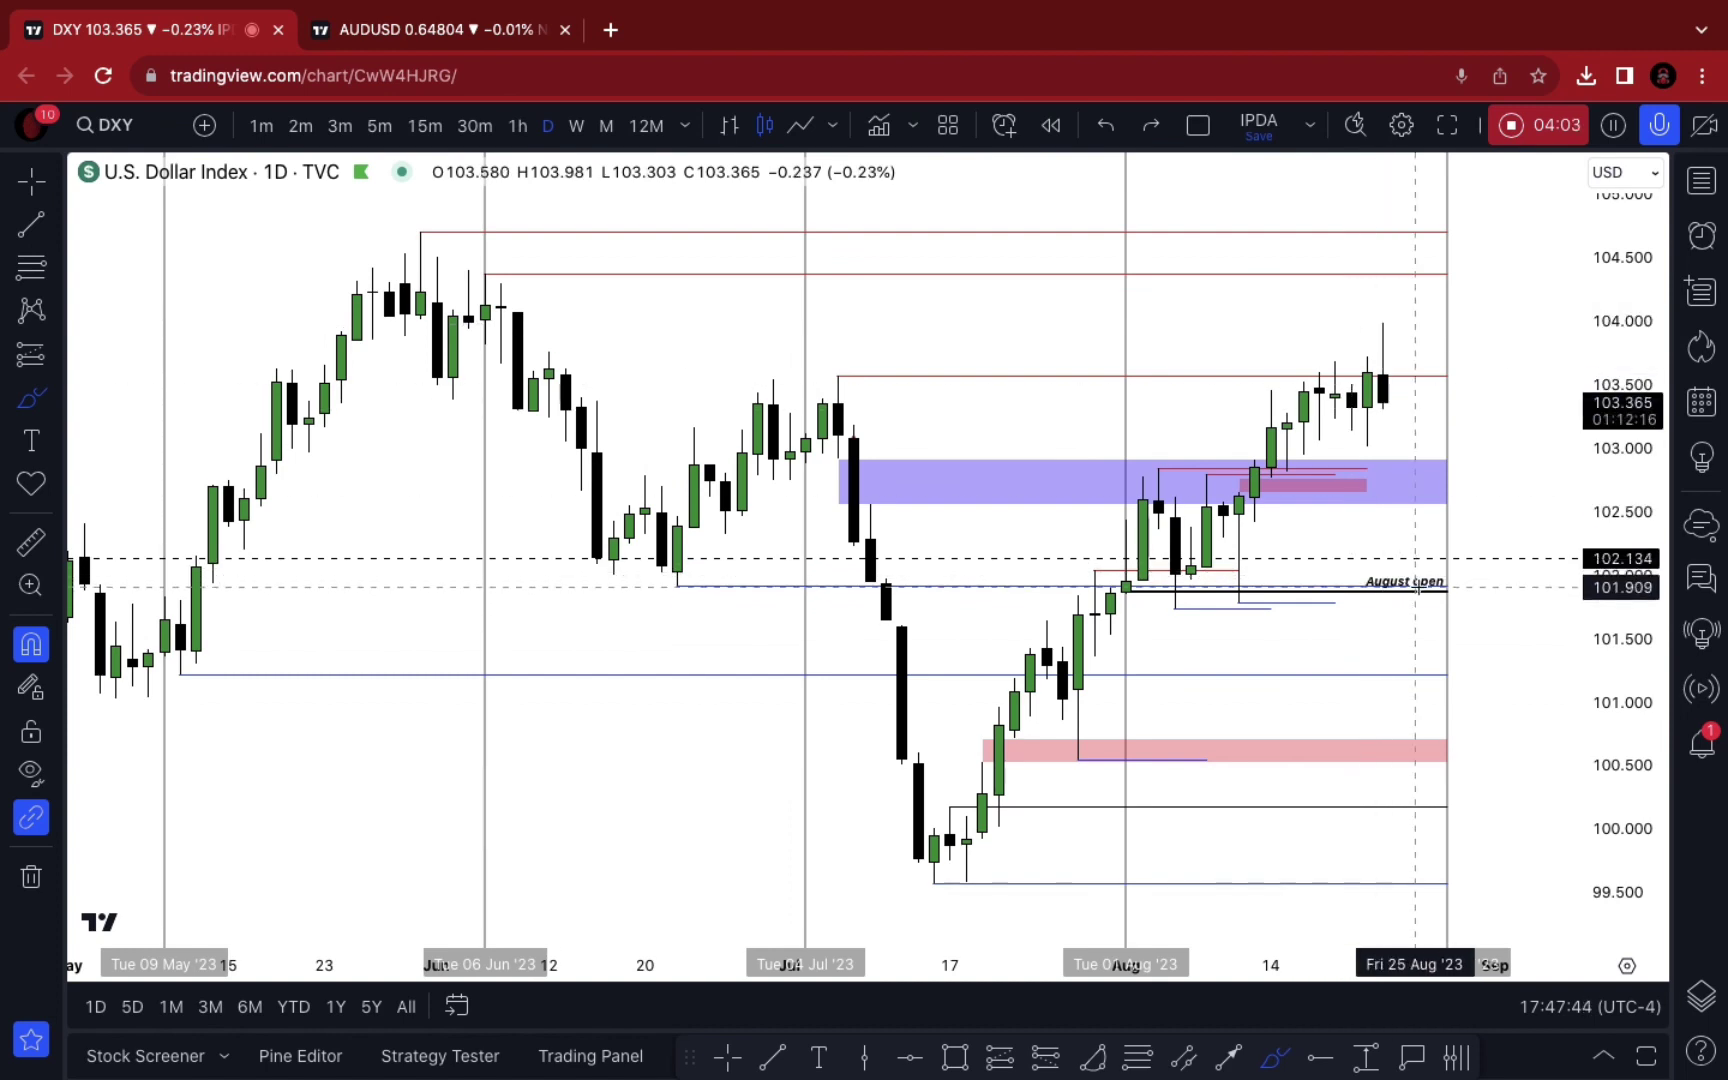
pyautogui.moveTo(1388, 527)
pyautogui.mouseDown()
pyautogui.moveTo(1400, 505)
pyautogui.moveTo(1431, 515)
pyautogui.moveTo(1418, 553)
pyautogui.mouseUp()
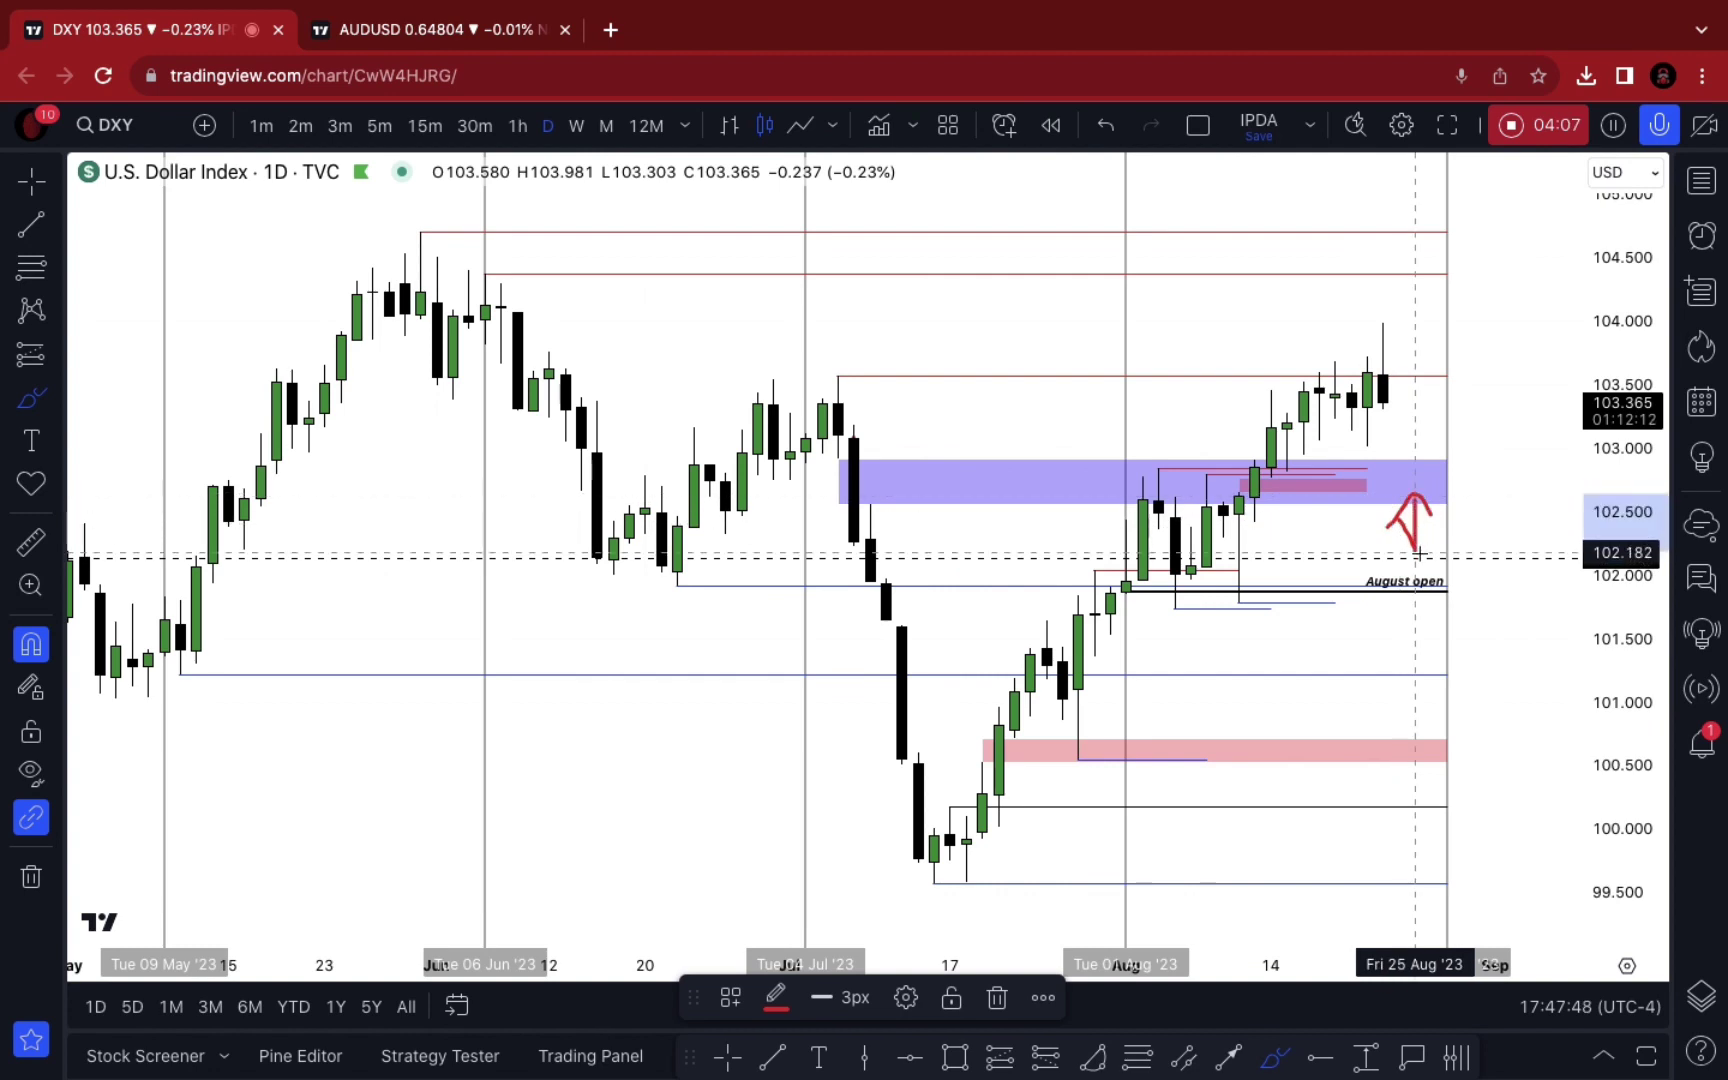
pyautogui.click(1098, 127)
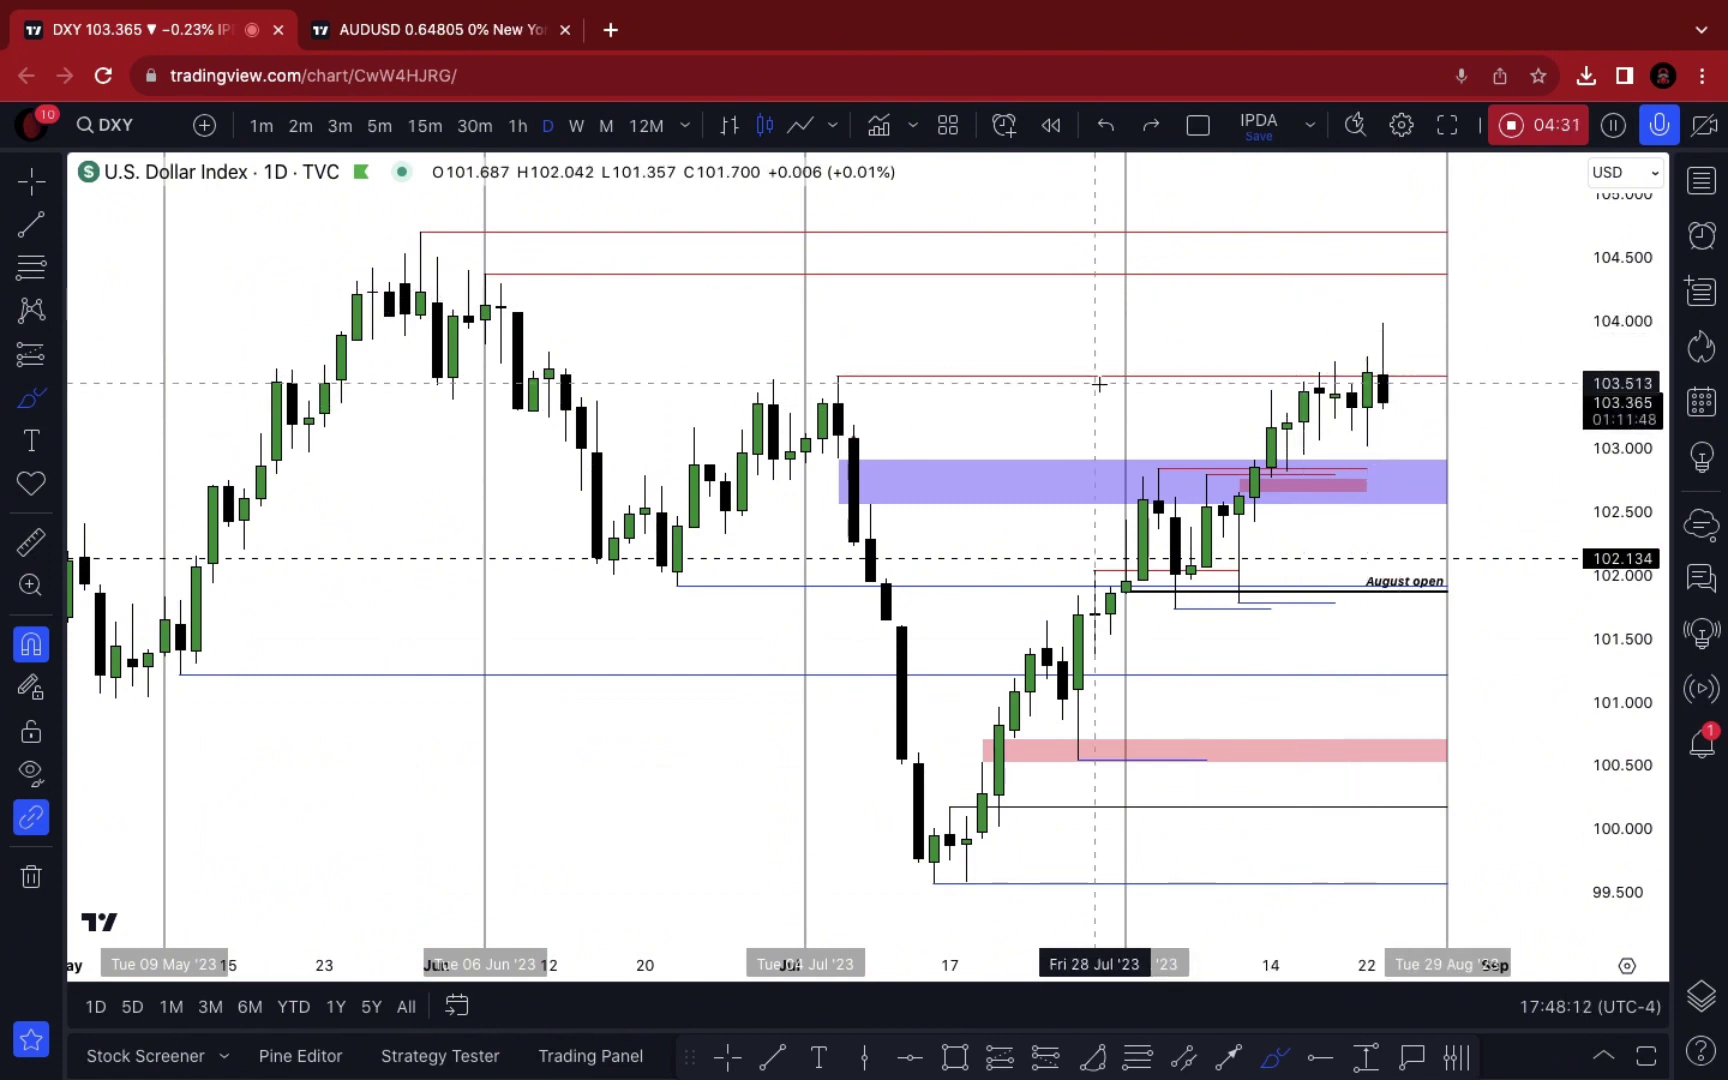
# Switch to AUDUSD and sketch brush strokes beneath the 17–21 Aug candles and above the latest candle
pyautogui.press('space')
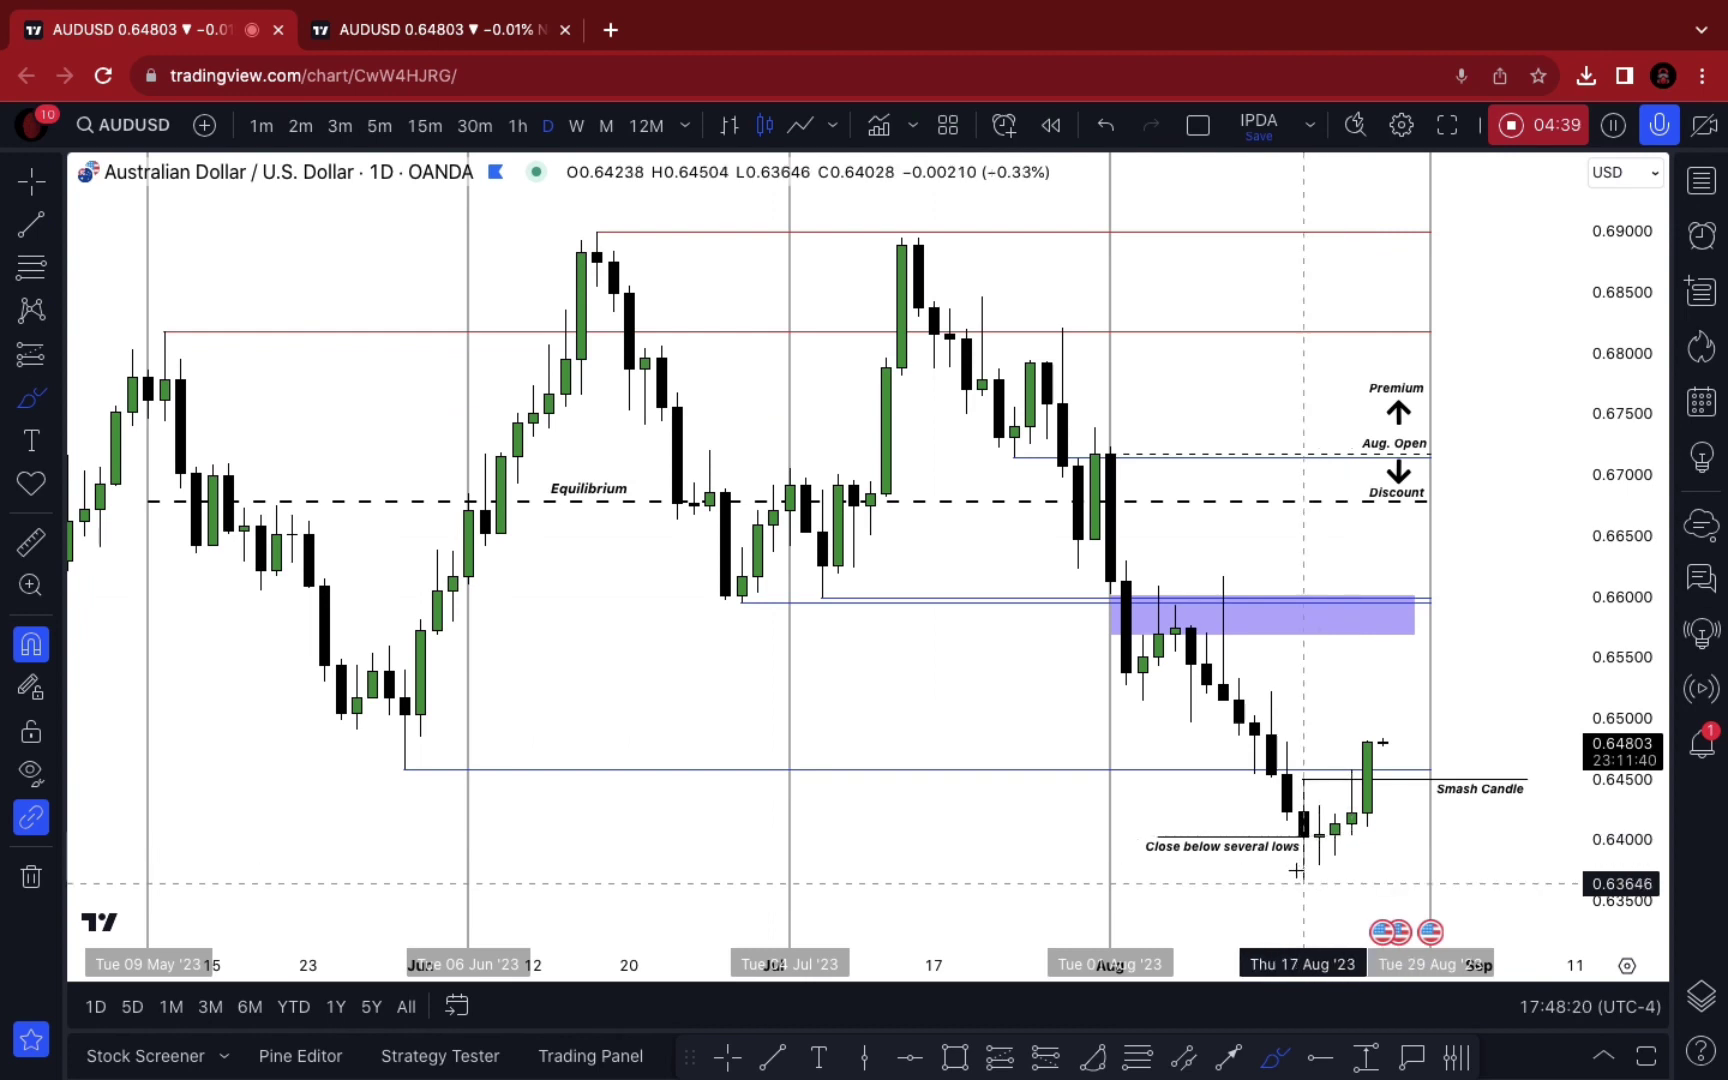
pyautogui.moveTo(1287, 828)
pyautogui.mouseDown()
pyautogui.moveTo(1303, 888)
pyautogui.moveTo(1335, 862)
pyautogui.mouseUp()
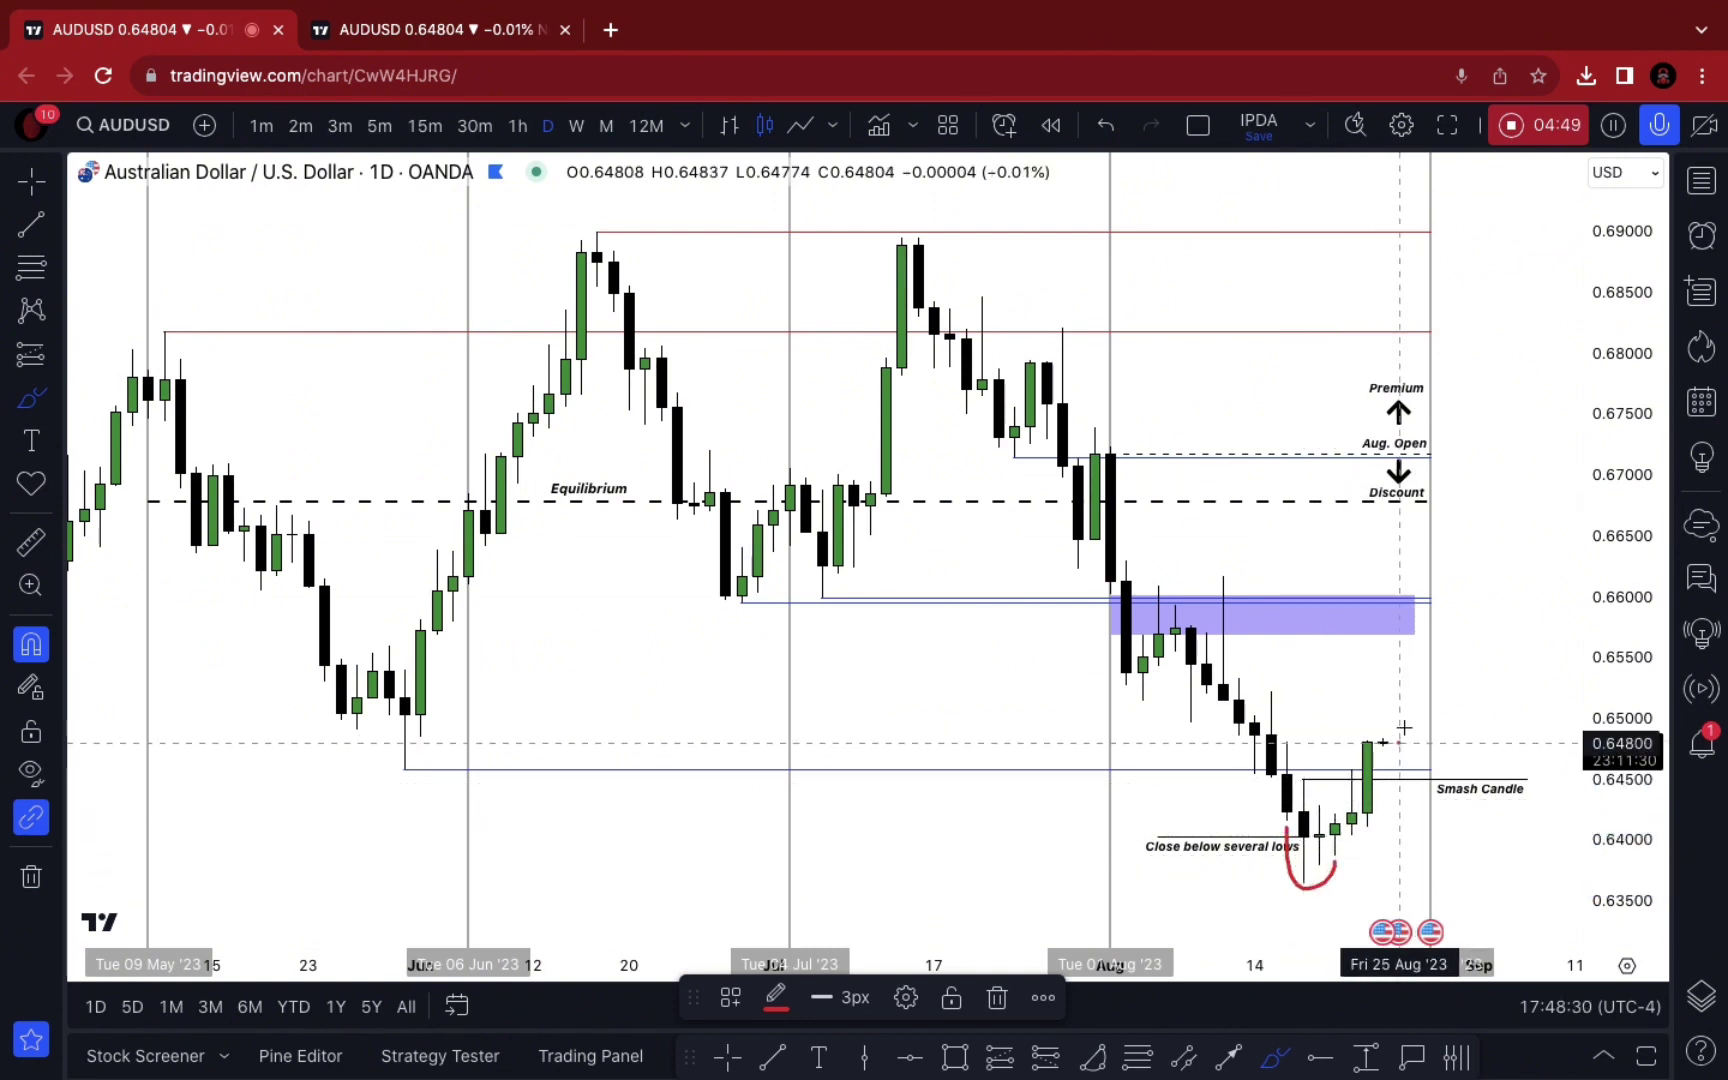
pyautogui.moveTo(1399, 739); pyautogui.dragTo(1399, 676)
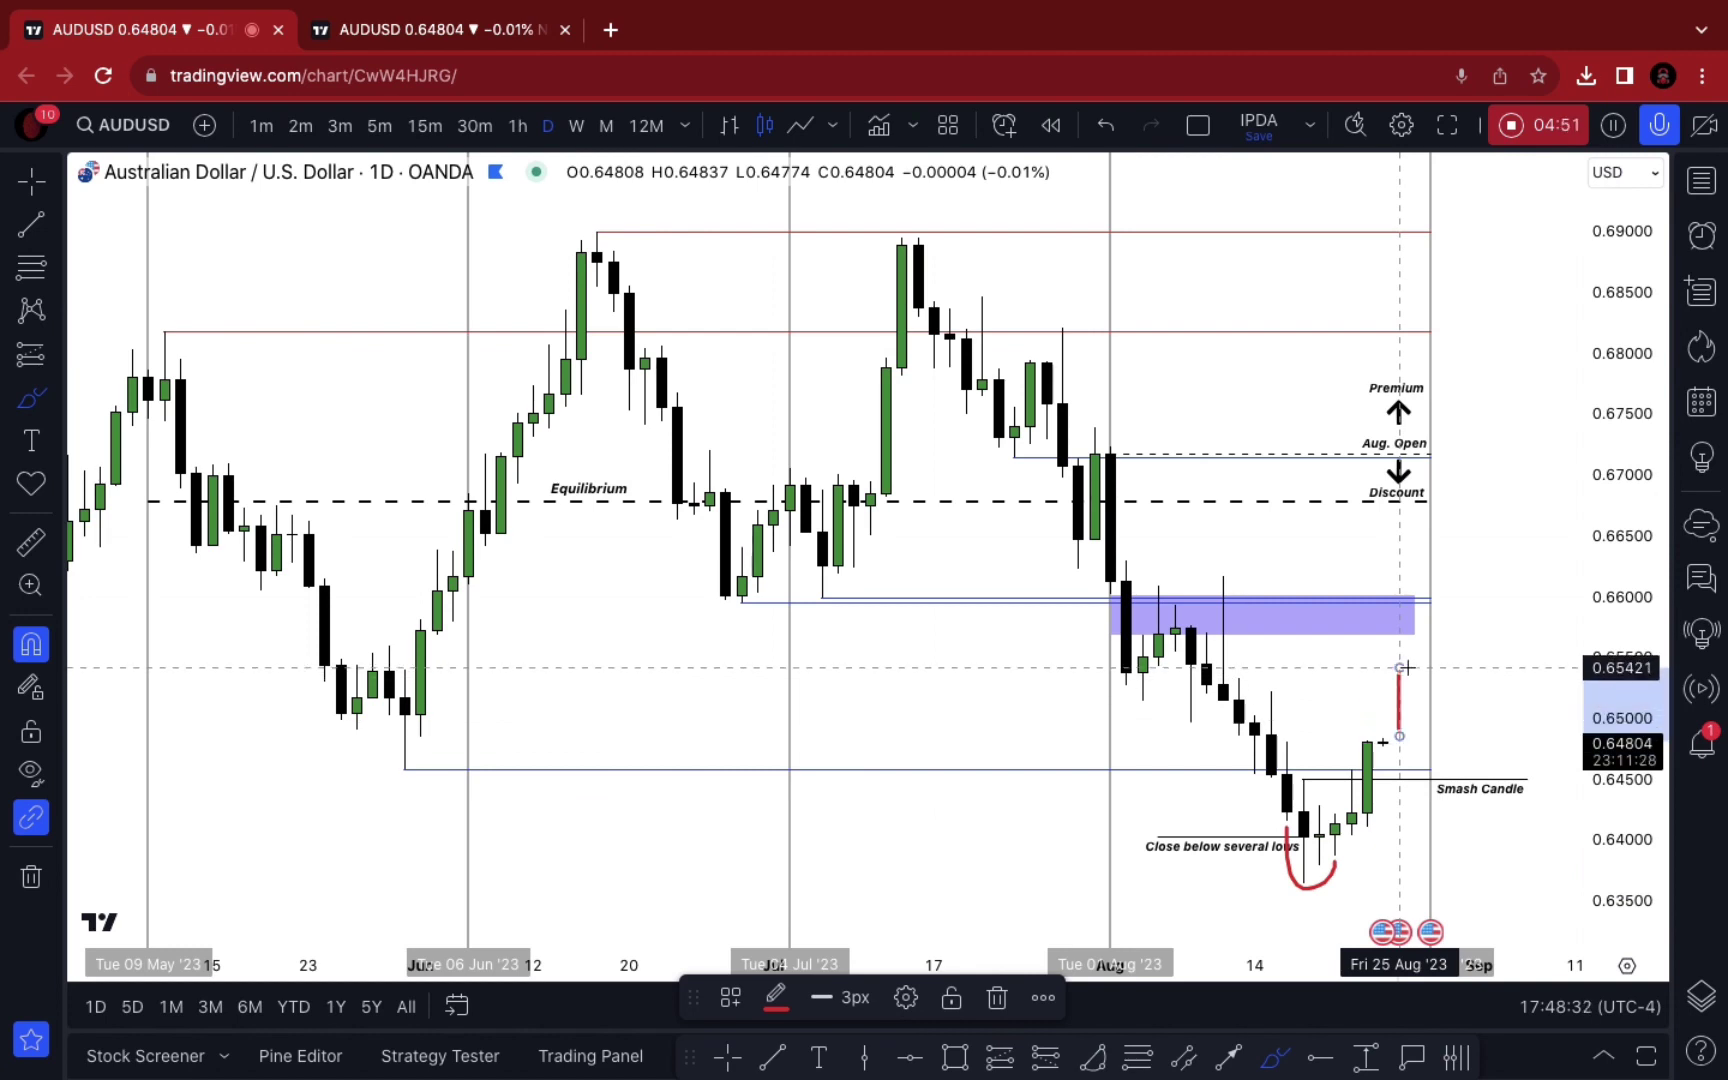
# Draw a horizontal target stroke near 0.6555, then undo it, leaving the chart without sketches
pyautogui.moveTo(1436, 651); pyautogui.dragTo(1544, 651)
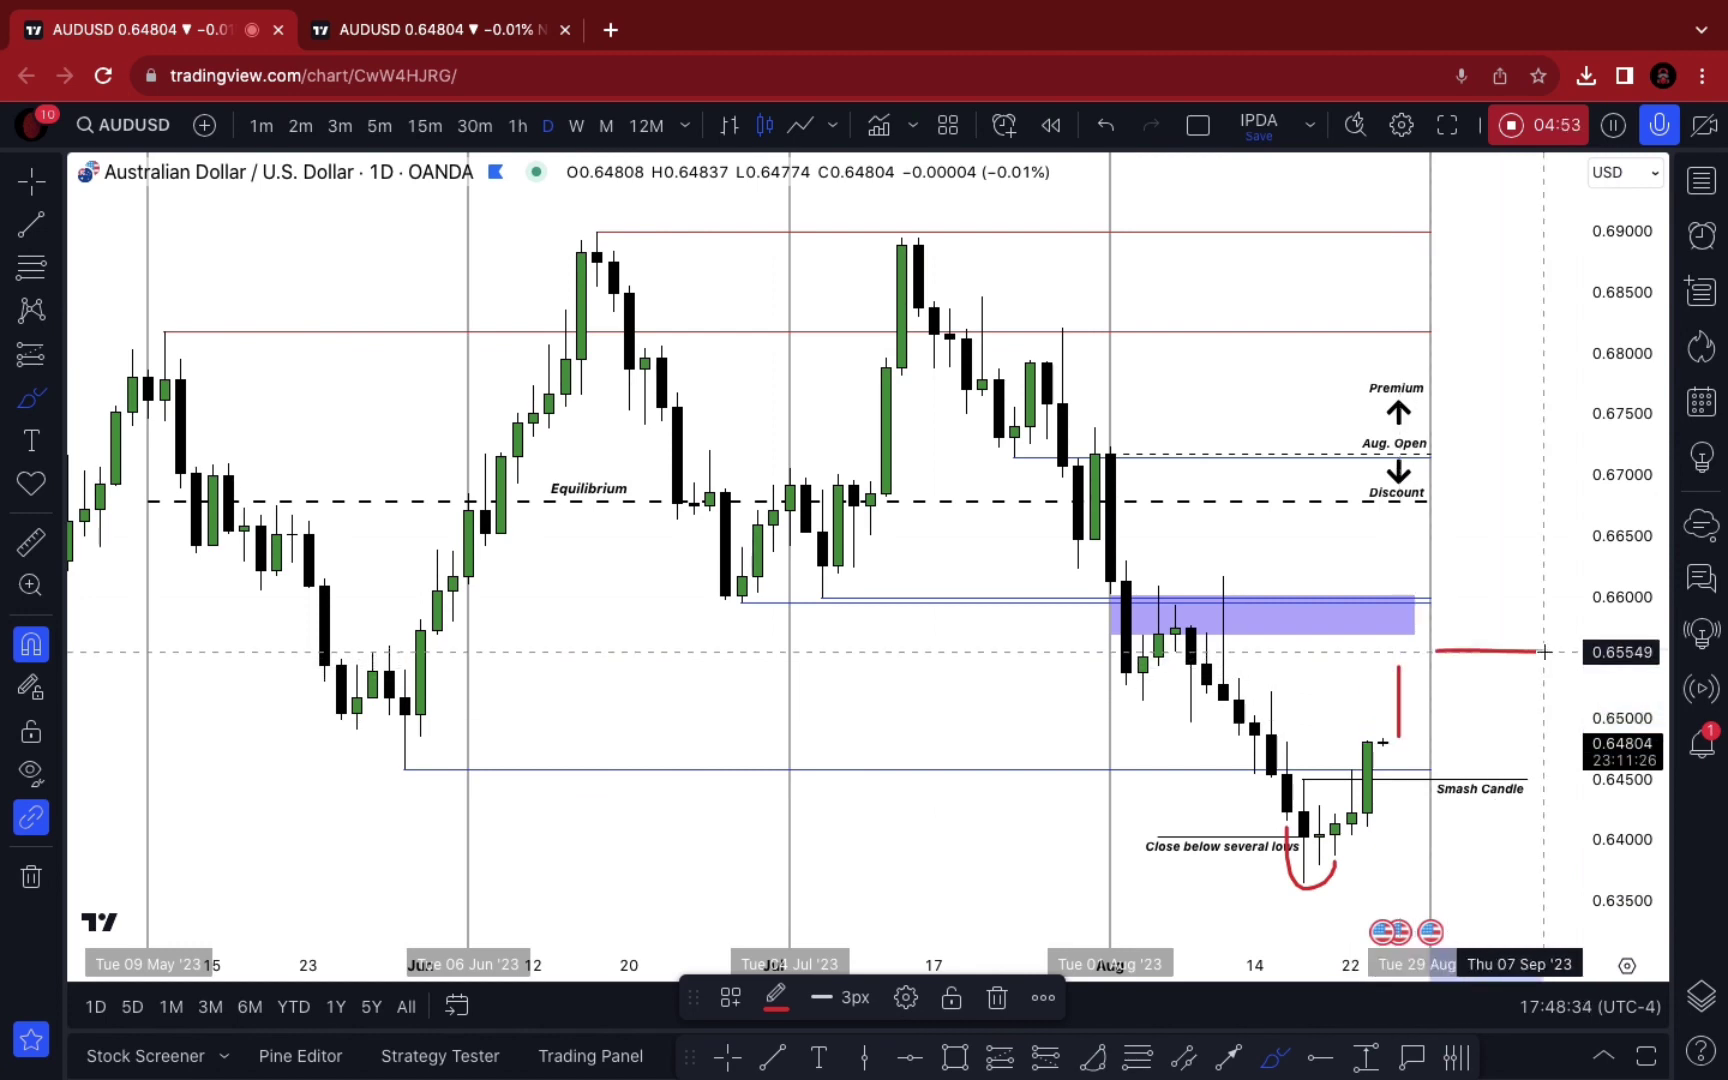
pyautogui.click(1106, 130)
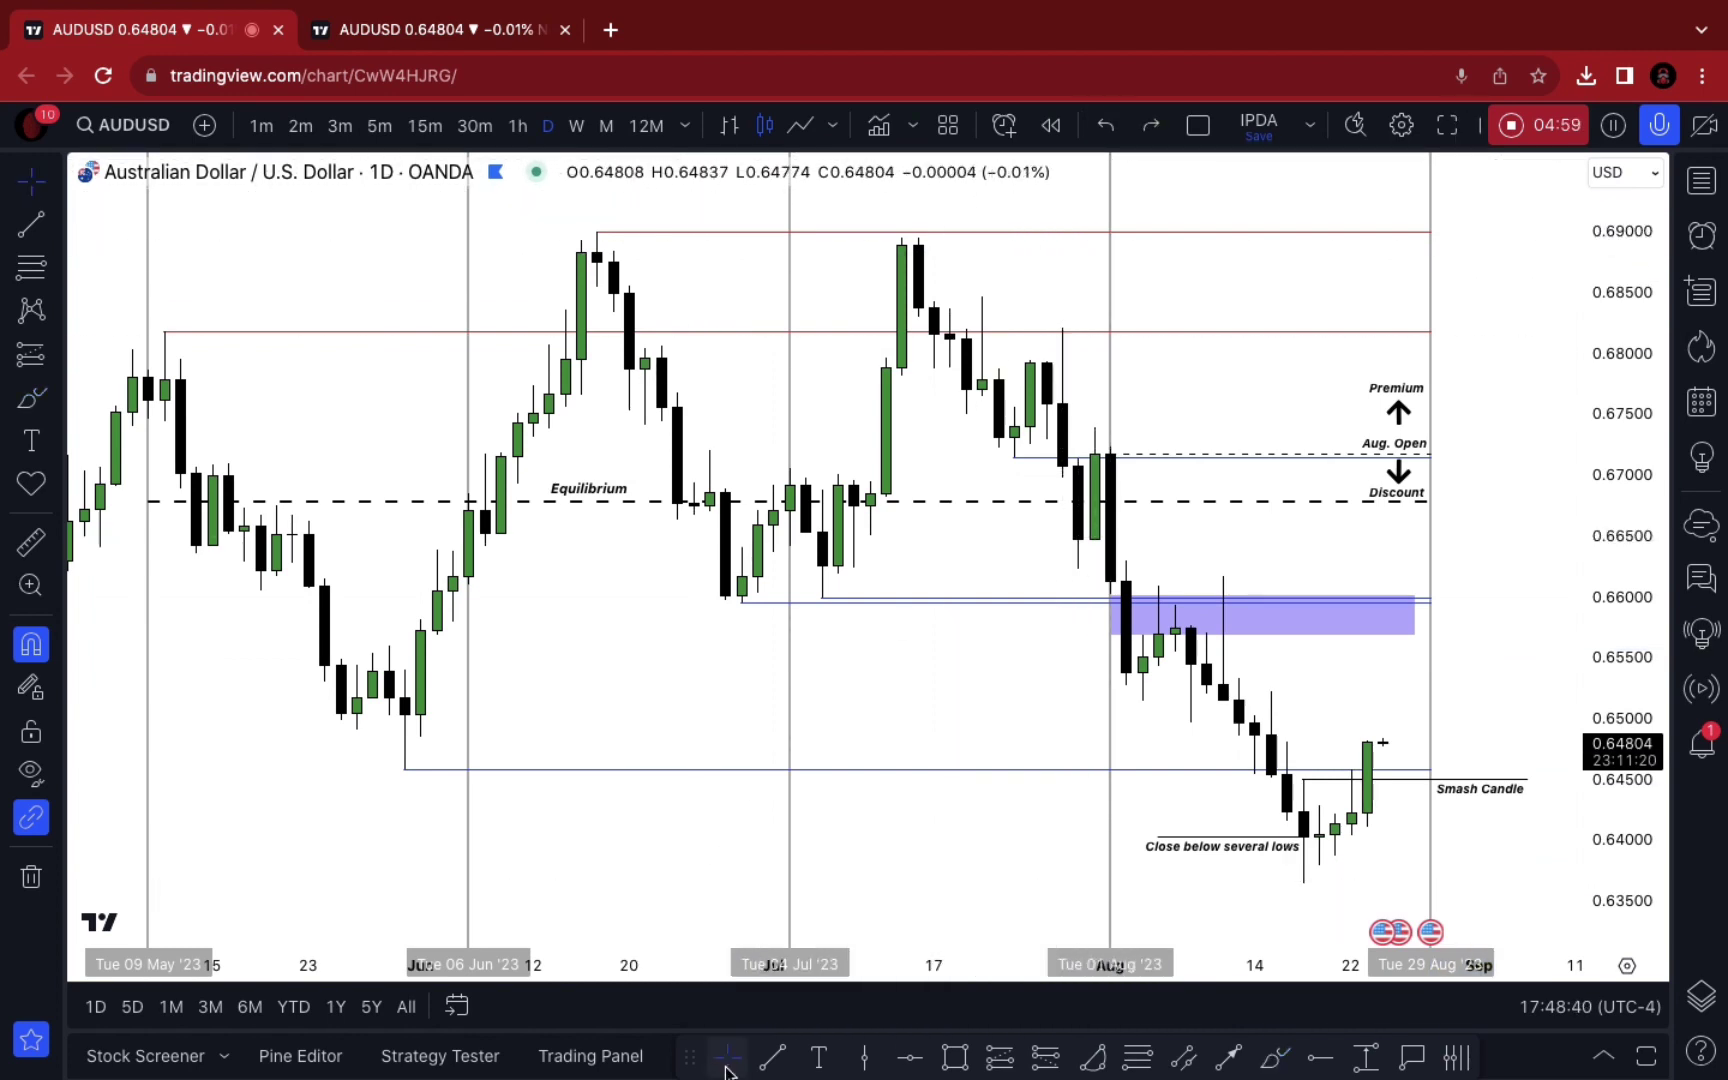
pyautogui.moveTo(710, 837); pyautogui.dragTo(722, 875)
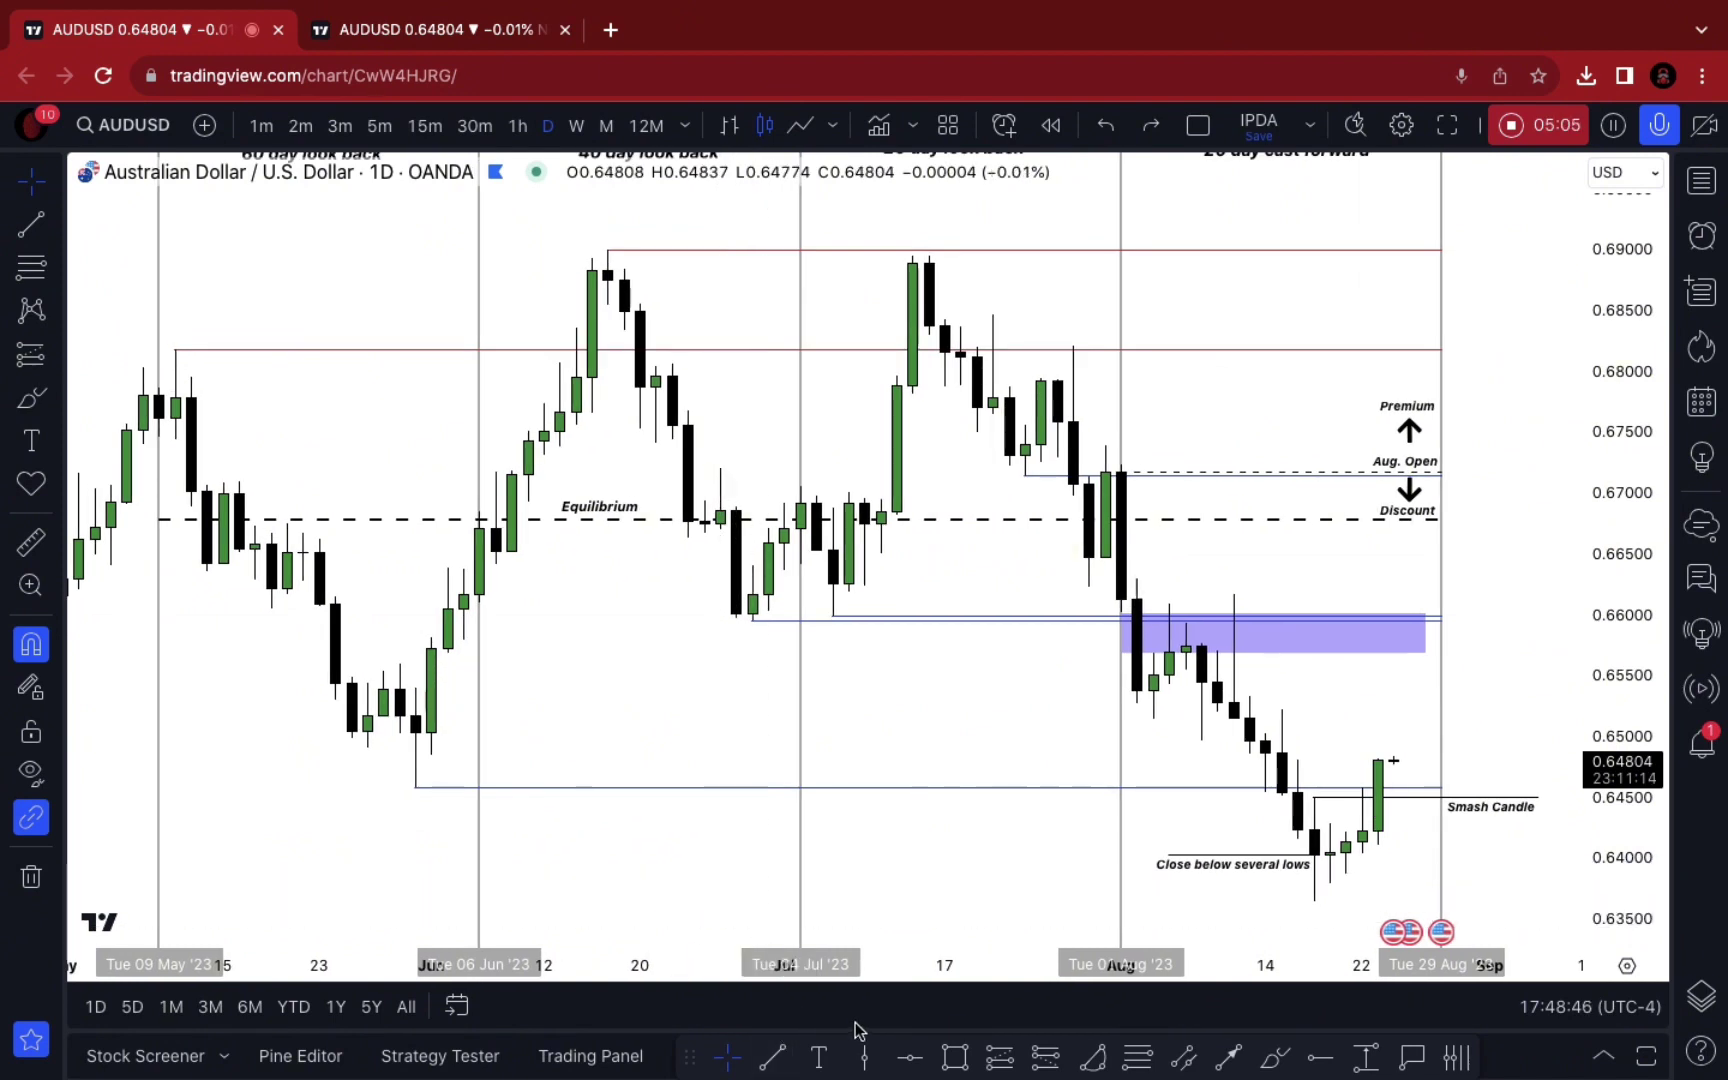
# Set the second AUDUSD tab to 15-minute bars and reset its chart view
pyautogui.click(455, 27)
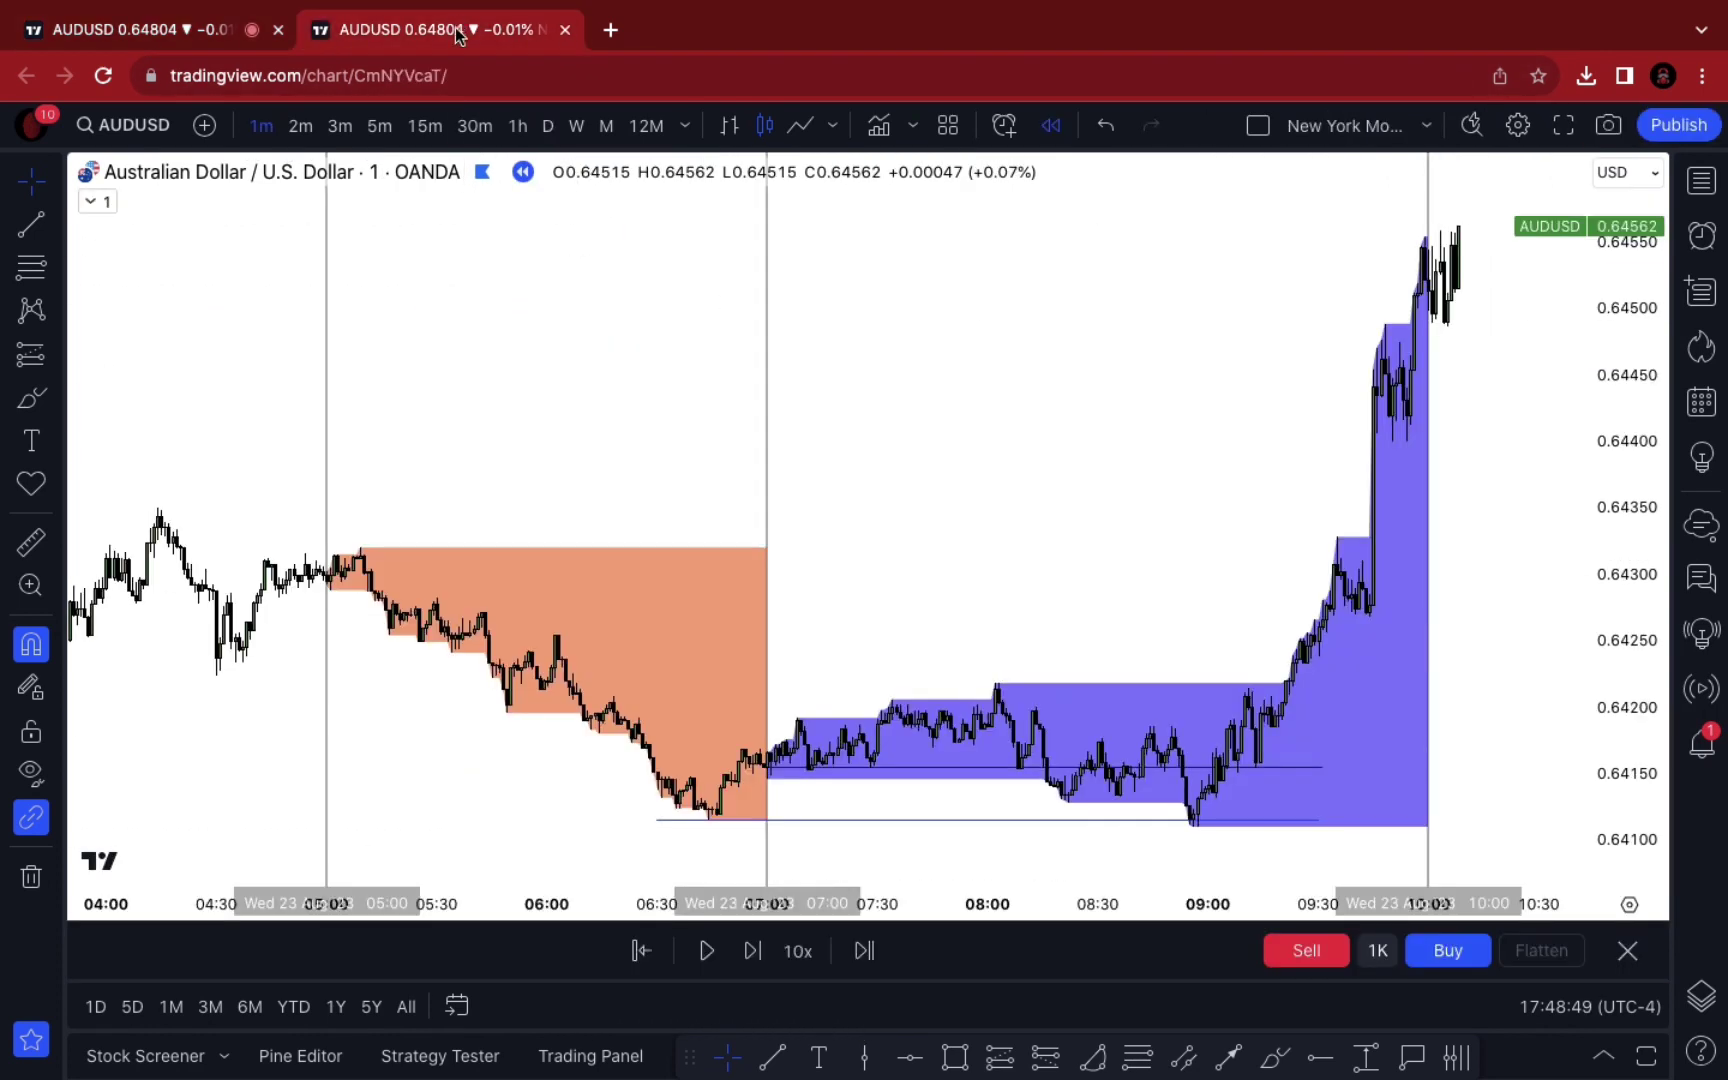
pyautogui.click(427, 125)
pyautogui.rightClick(935, 276)
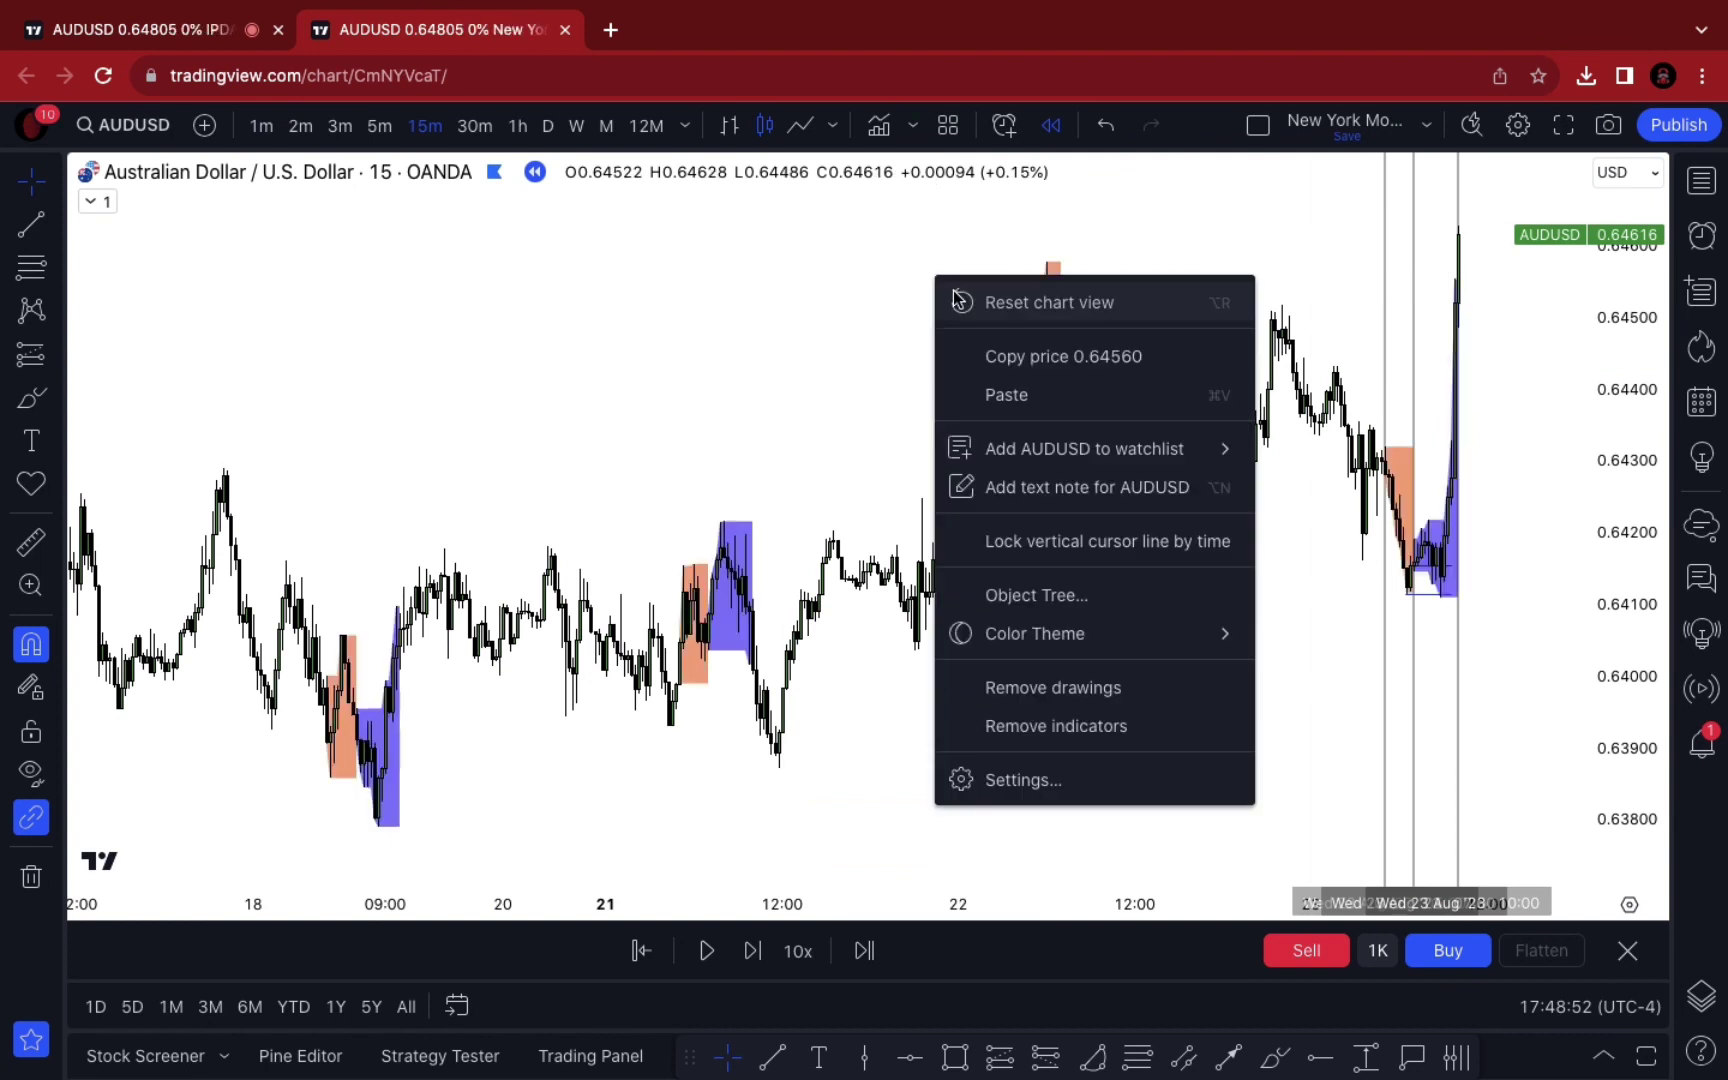
pyautogui.click(958, 300)
# Zoom in and stretch the price scale on the 23 Aug 15m chart, then return to the daily tab
pyautogui.scroll(5, 987, 320)
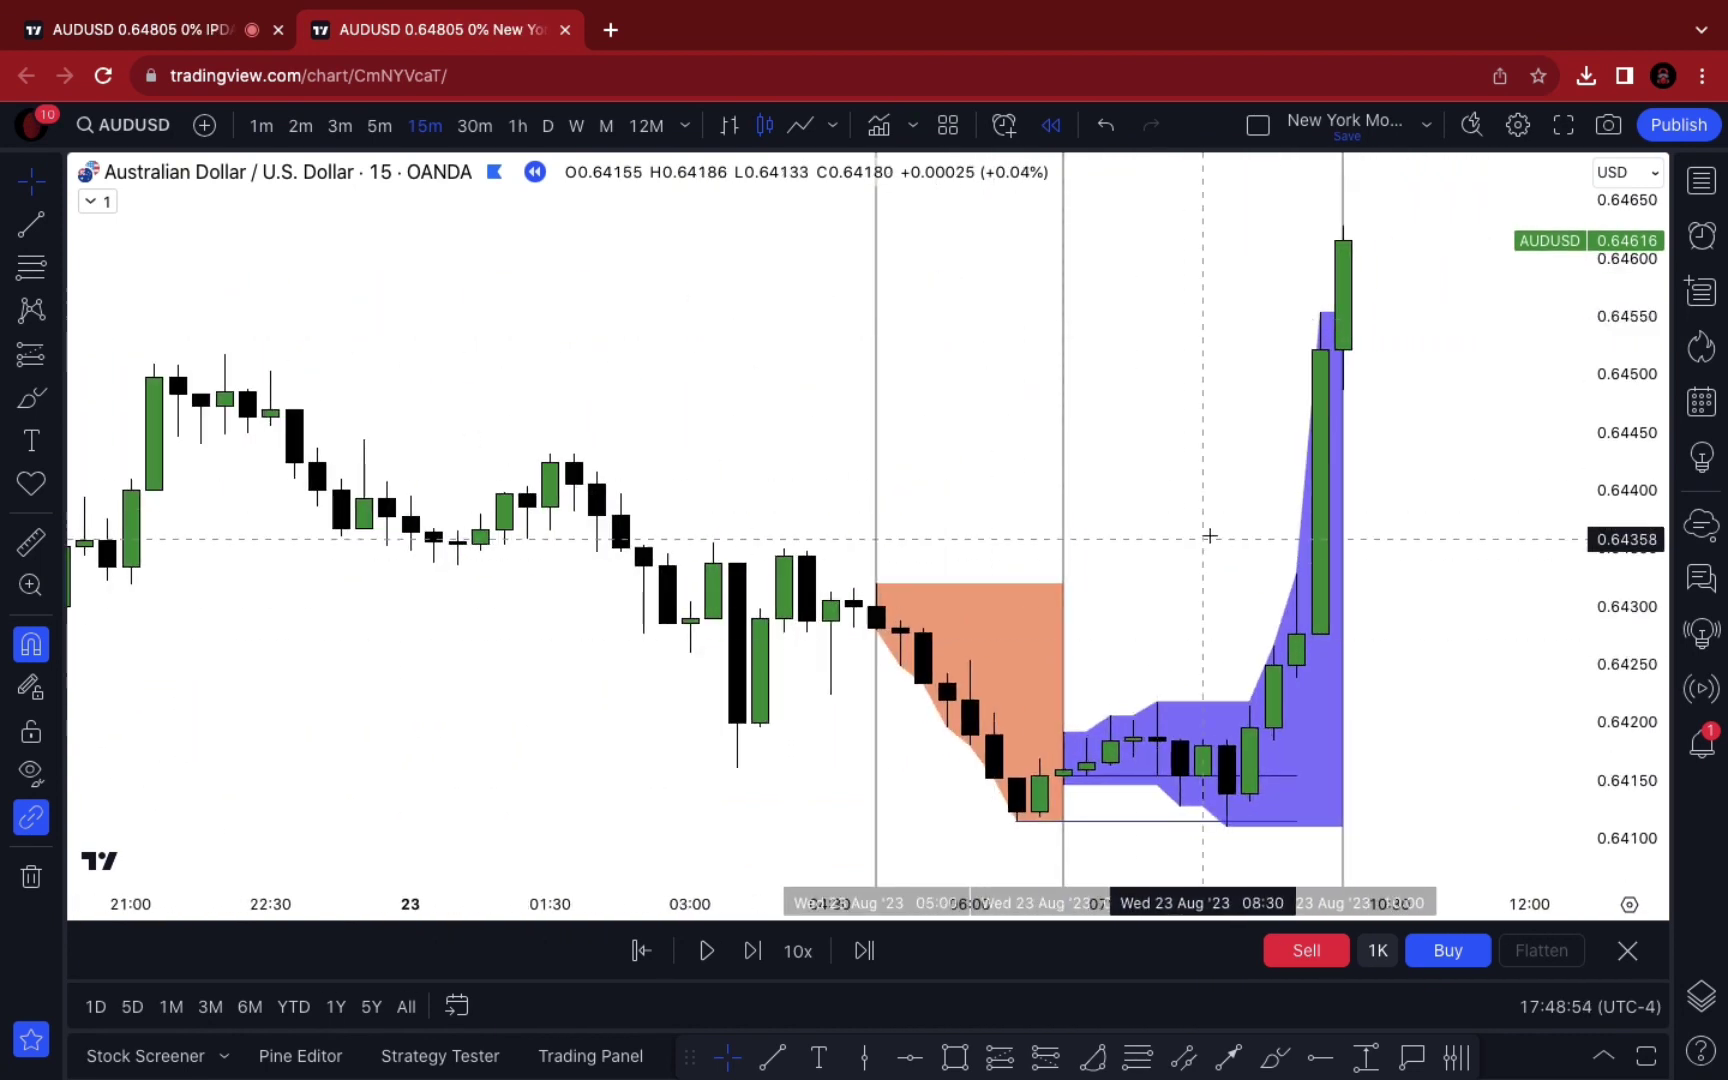
pyautogui.scroll(3, 1209, 537)
pyautogui.moveTo(1651, 656); pyautogui.dragTo(1636, 700)
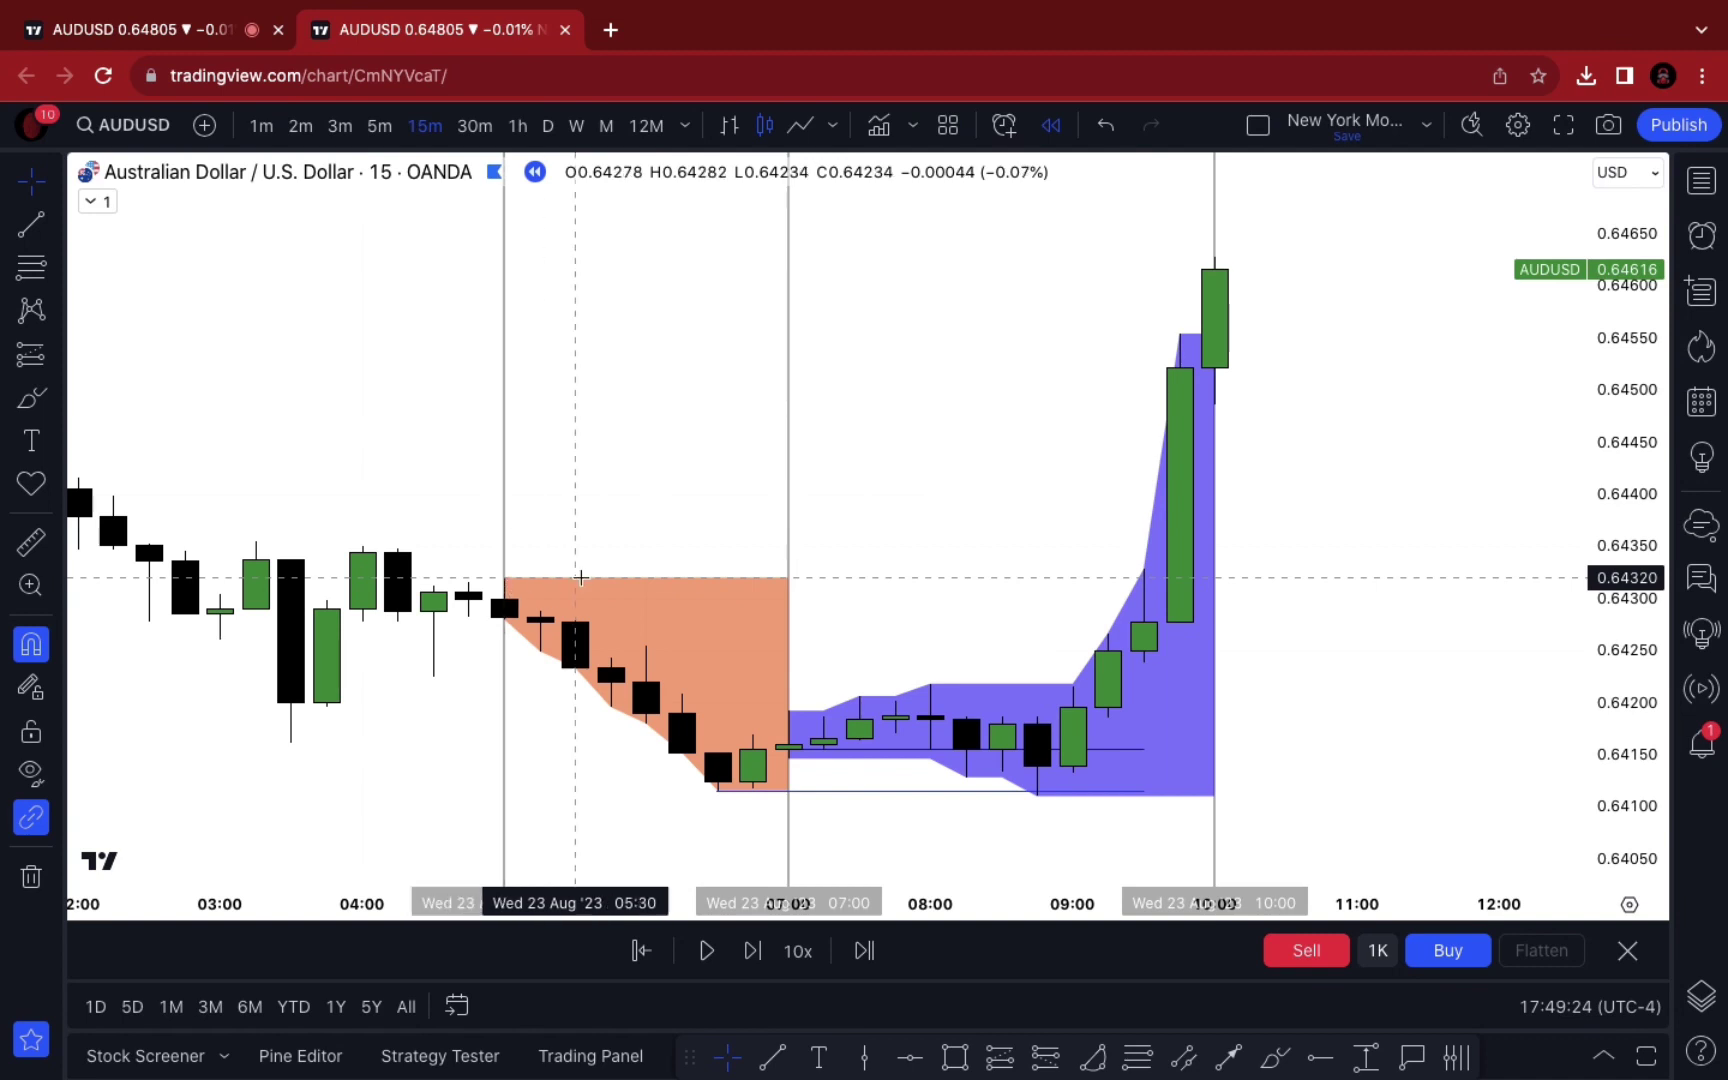
pyautogui.scroll(-3, 590, 482)
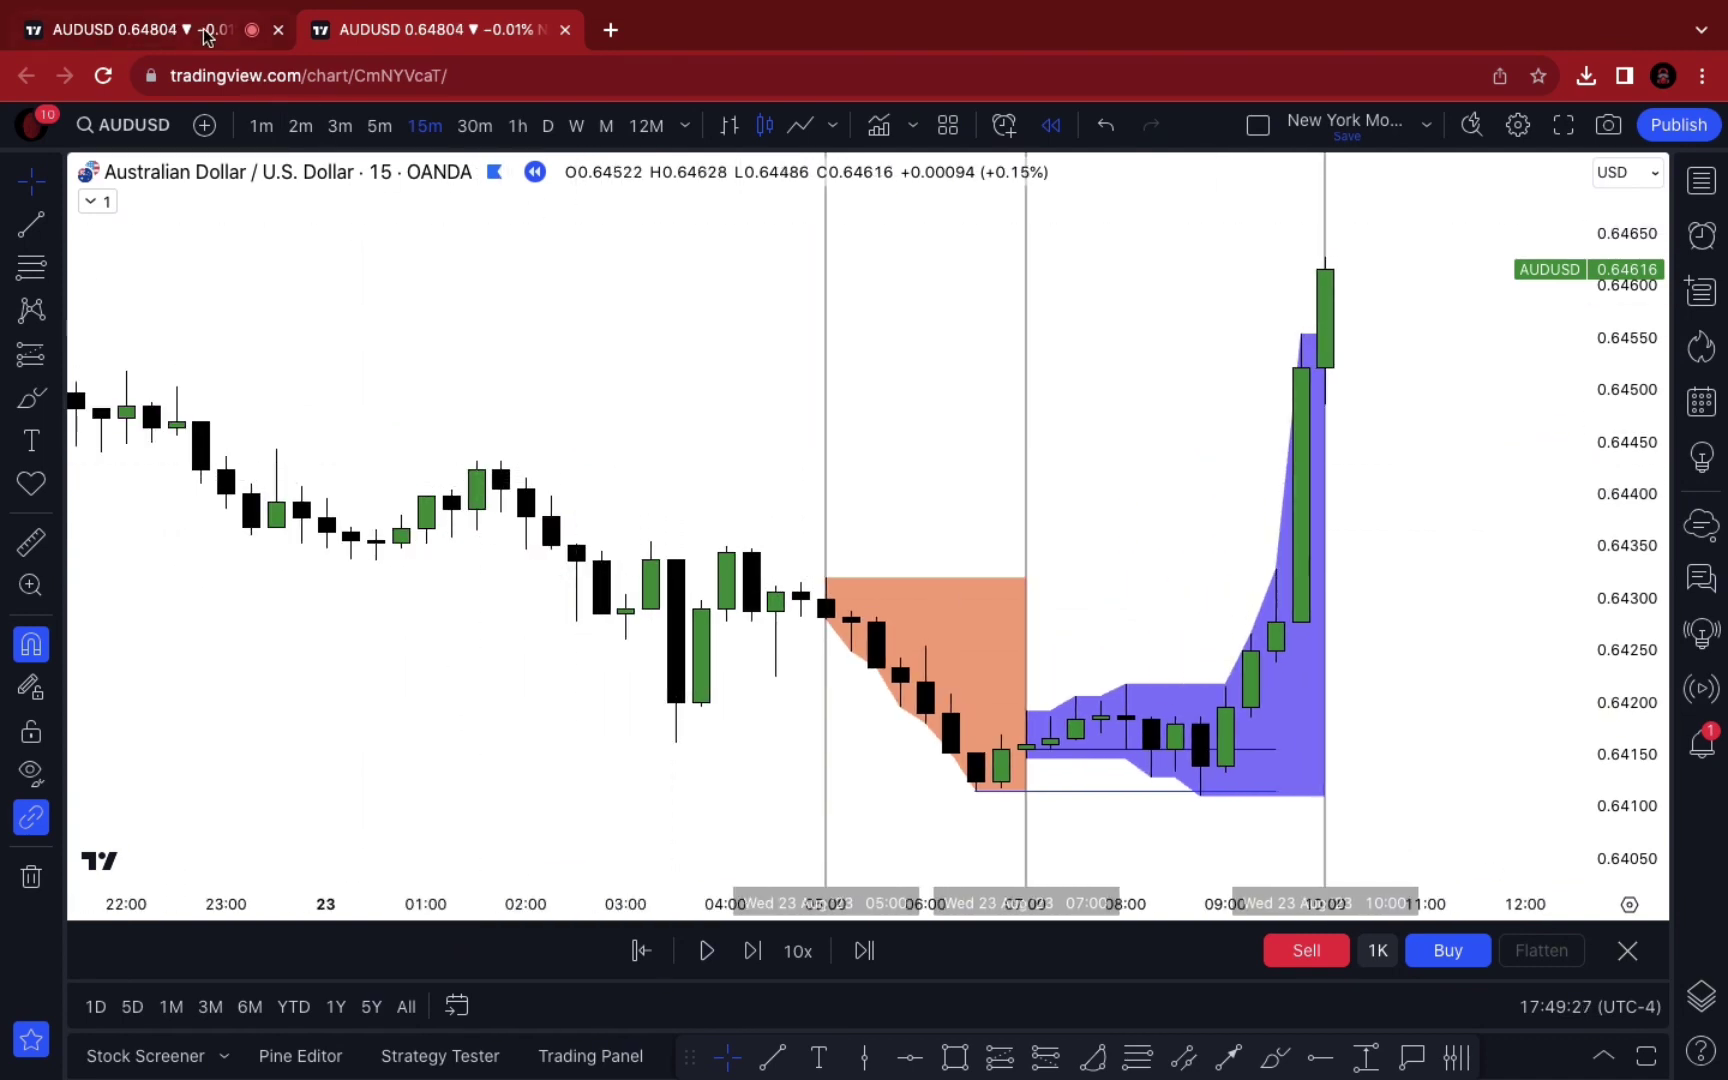
pyautogui.click(150, 29)
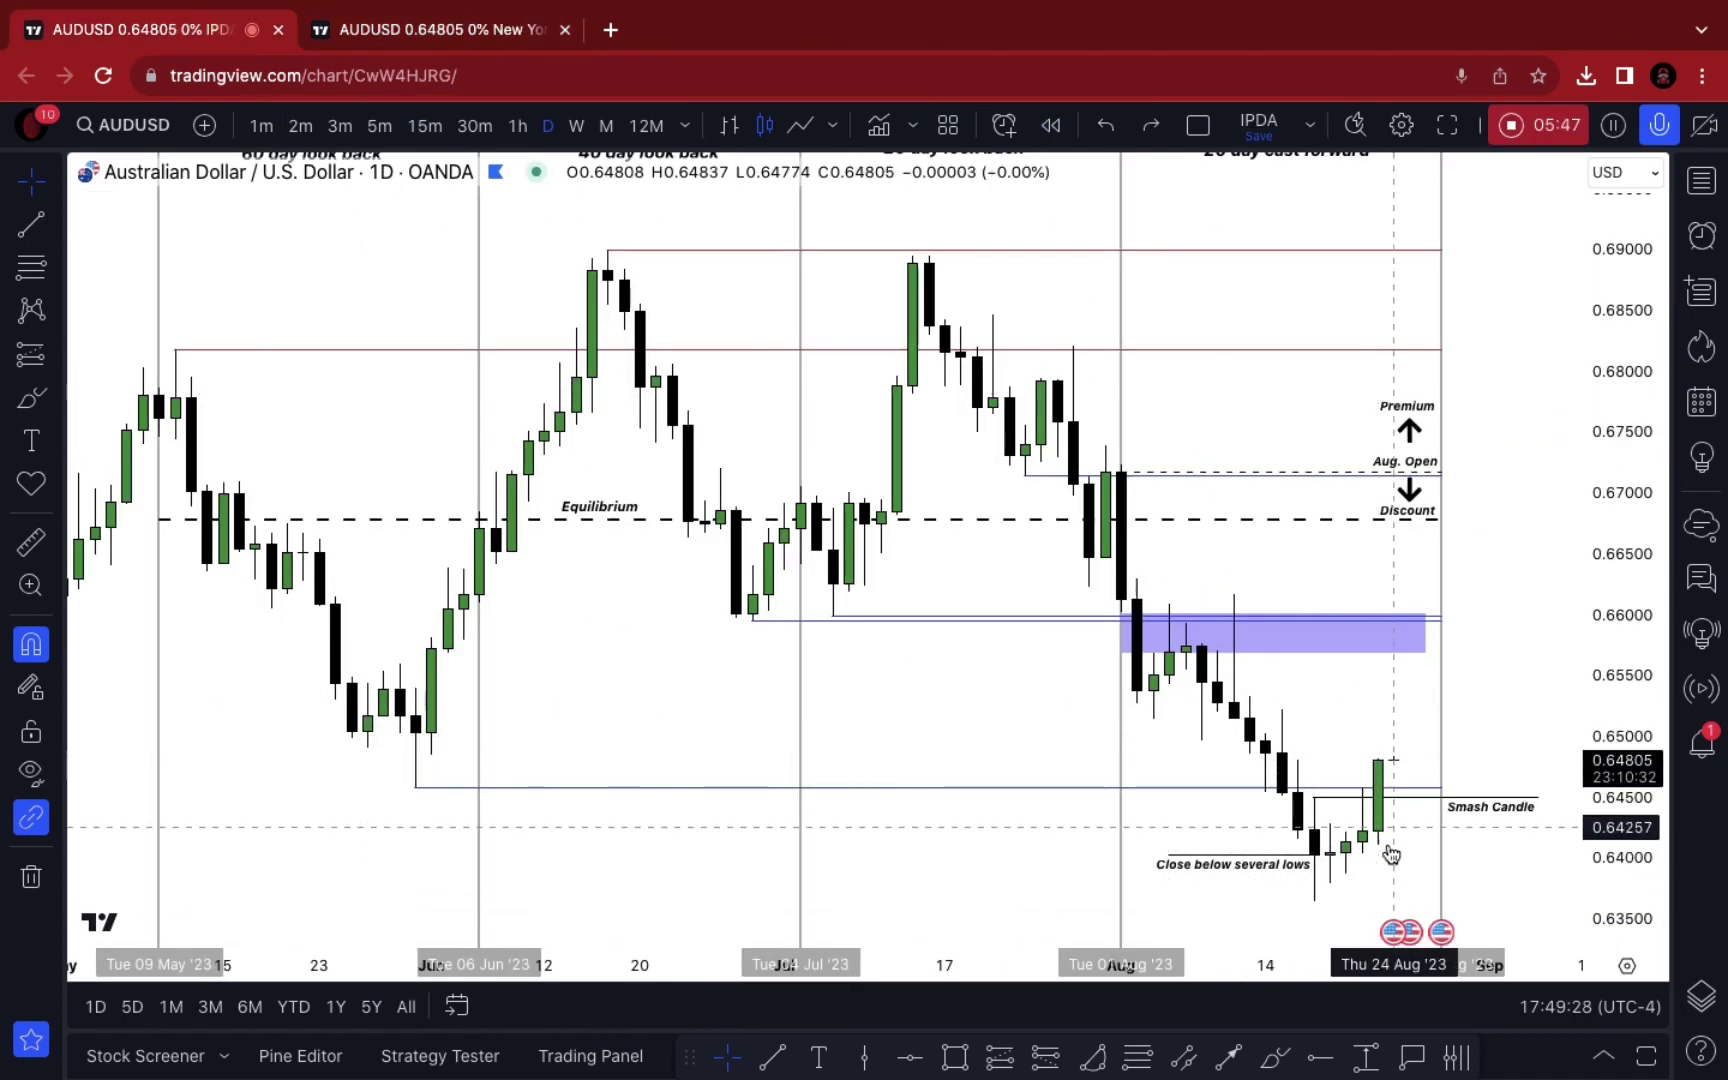